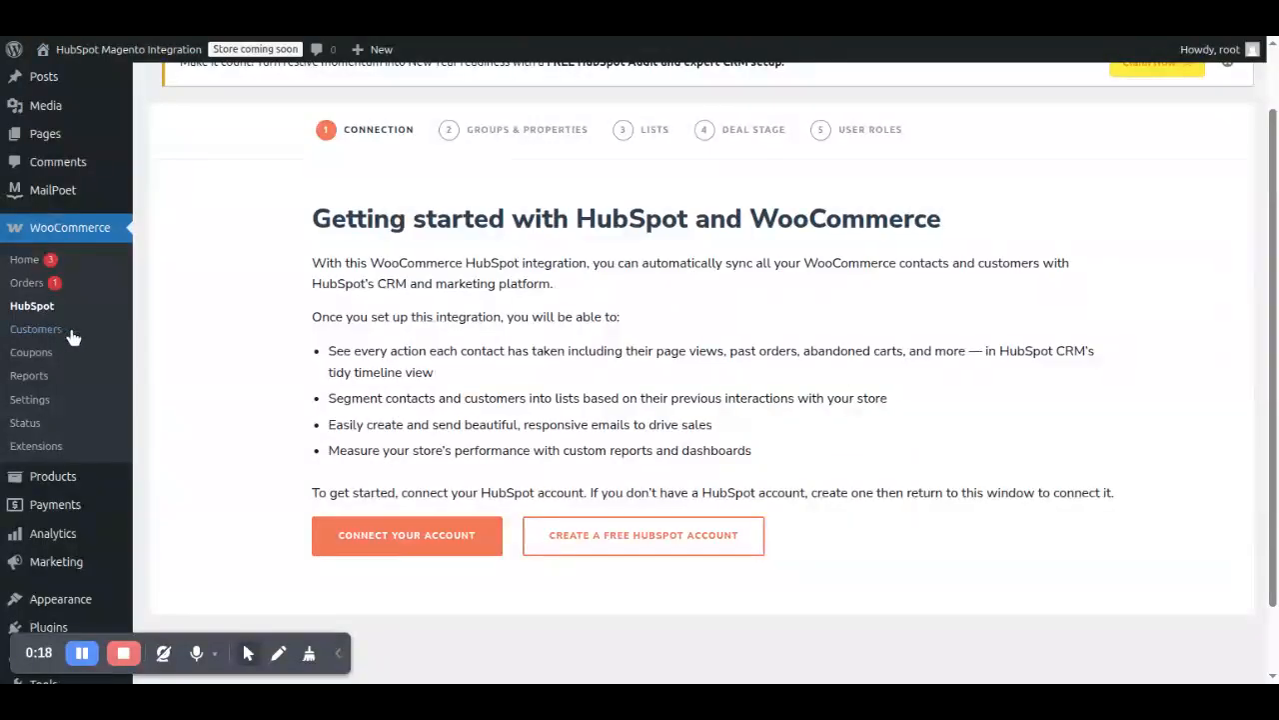
- Scroll through the 'Getting started with HubSpot and WooCommerce' connection screen
scroll(1277, 335, "up", 1)
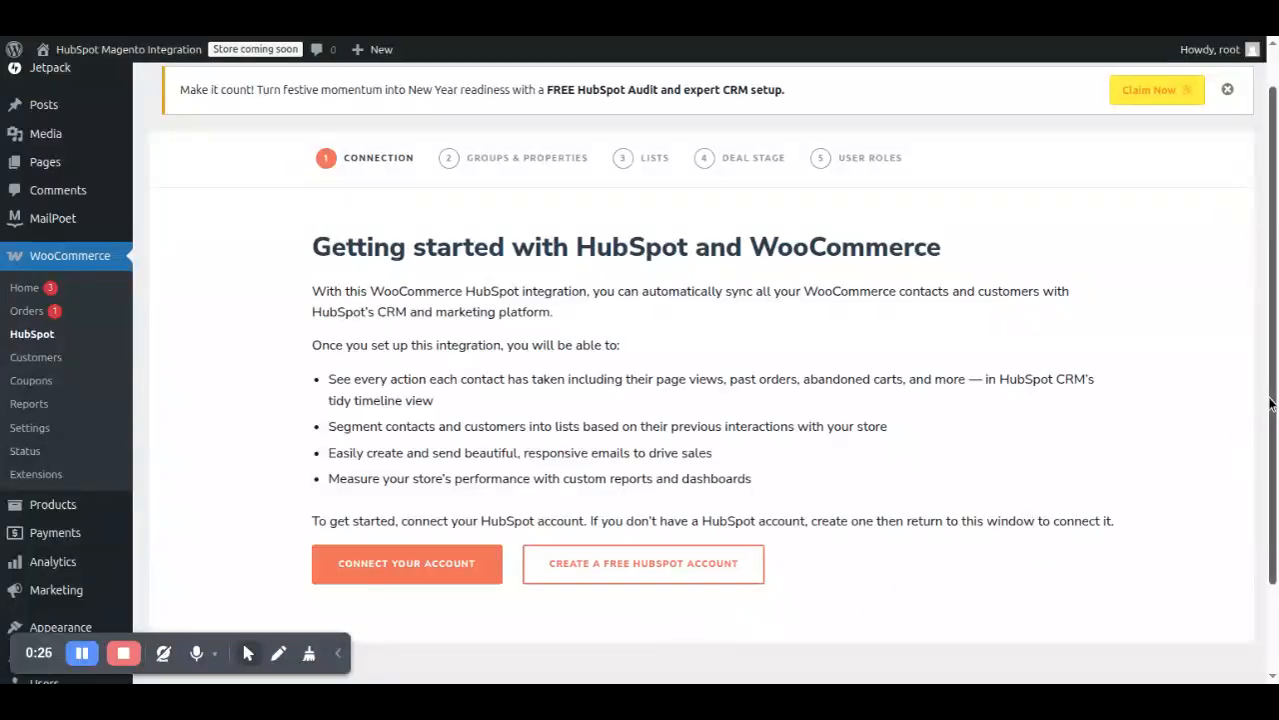
scroll(1271, 408, "down", 1)
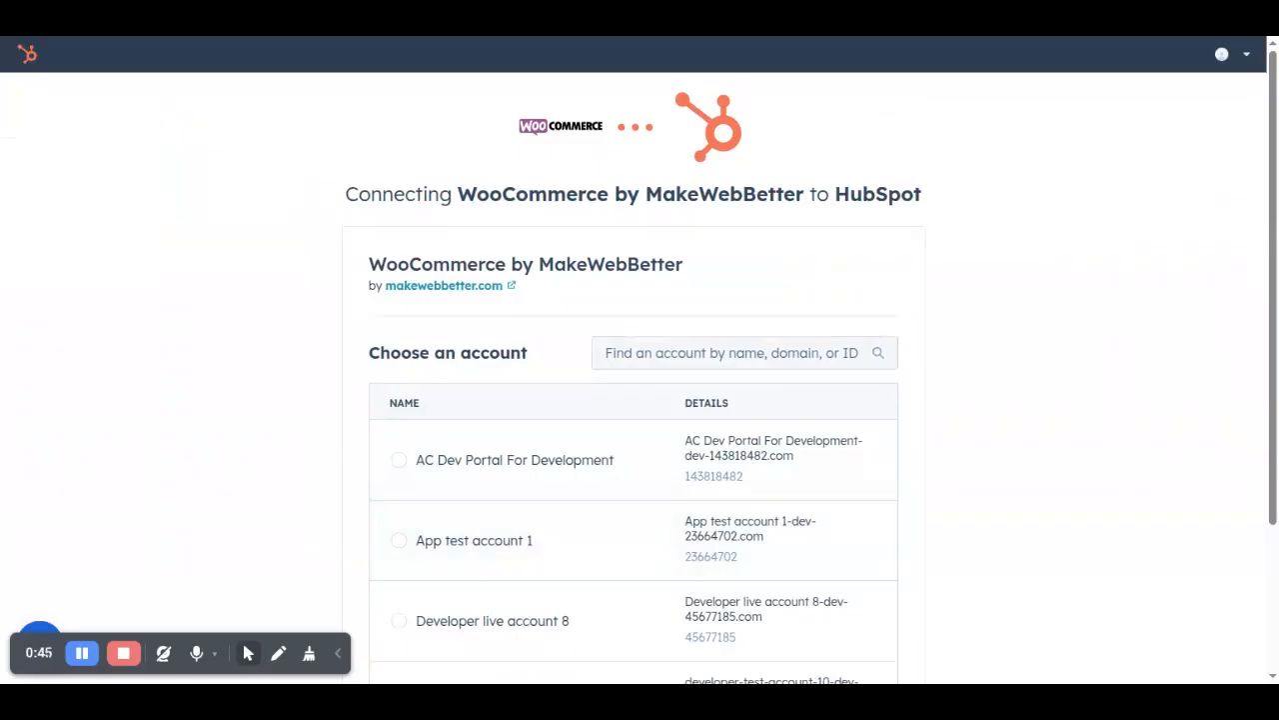
- Select the HubSpot Magento Integration account, accept the terms and connect the WooCommerce by MakeWebBetter app
left_click(704, 350)
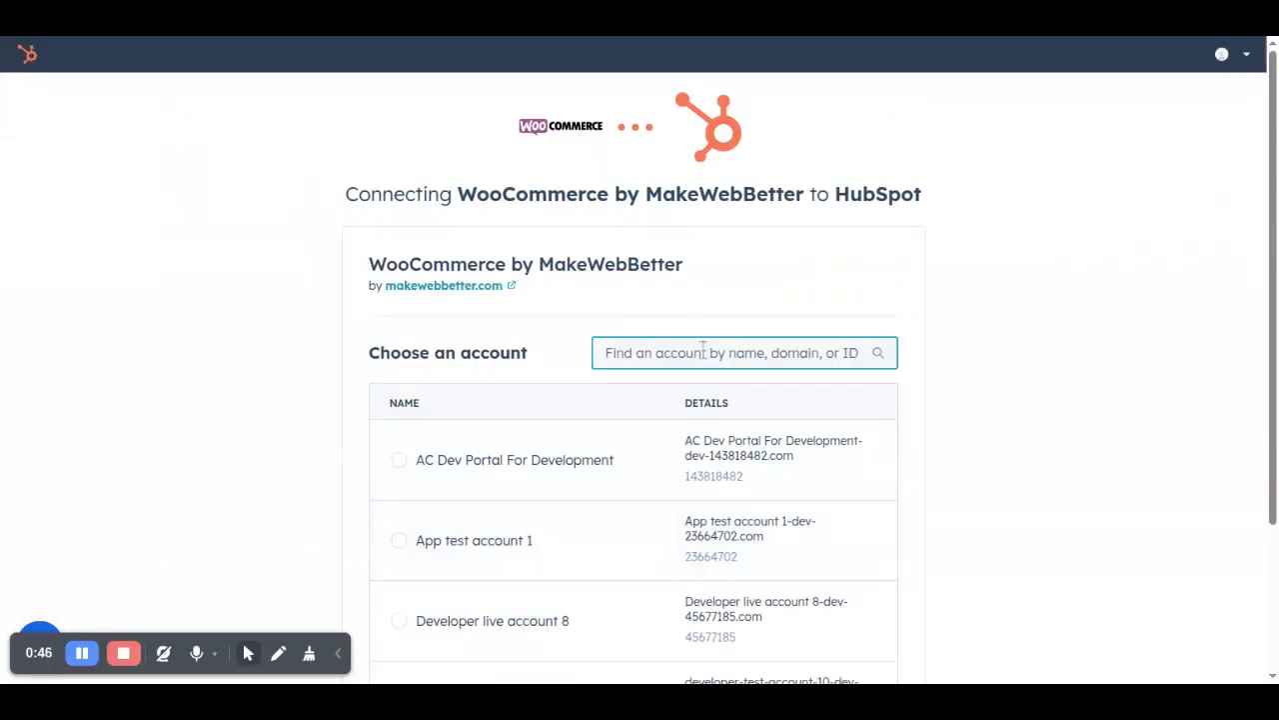
type("51321222")
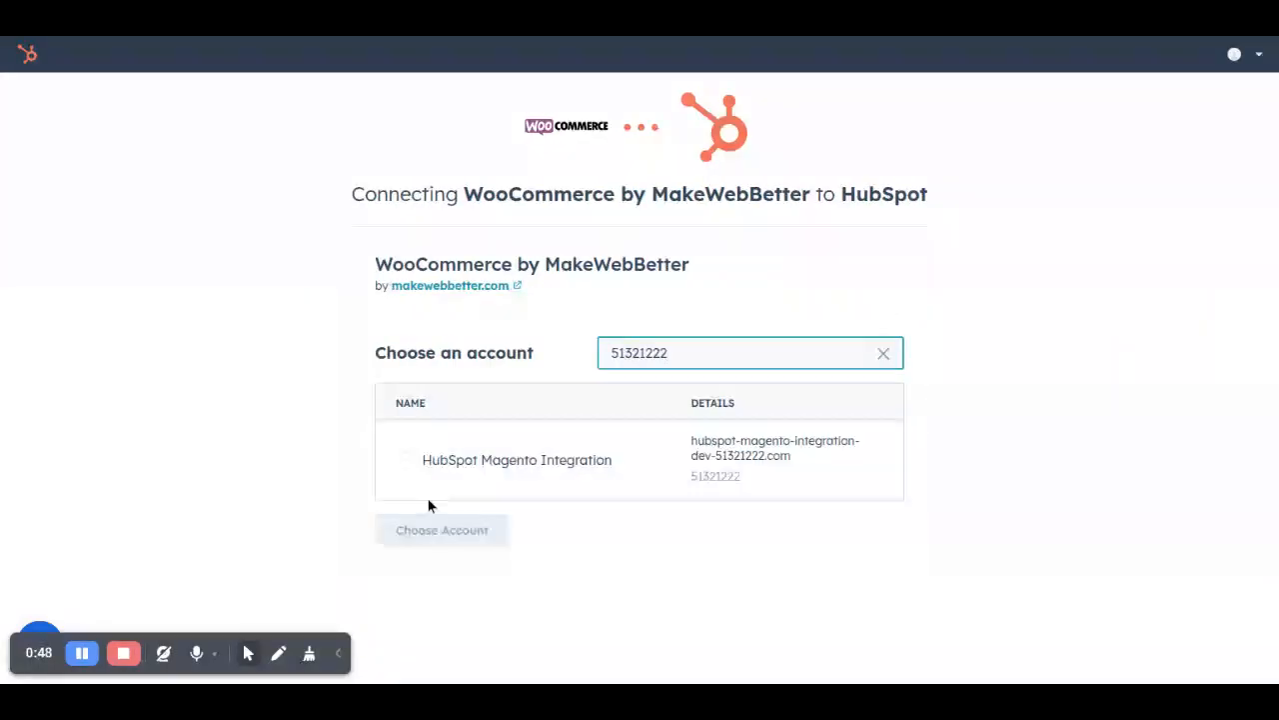
left_click(405, 459)
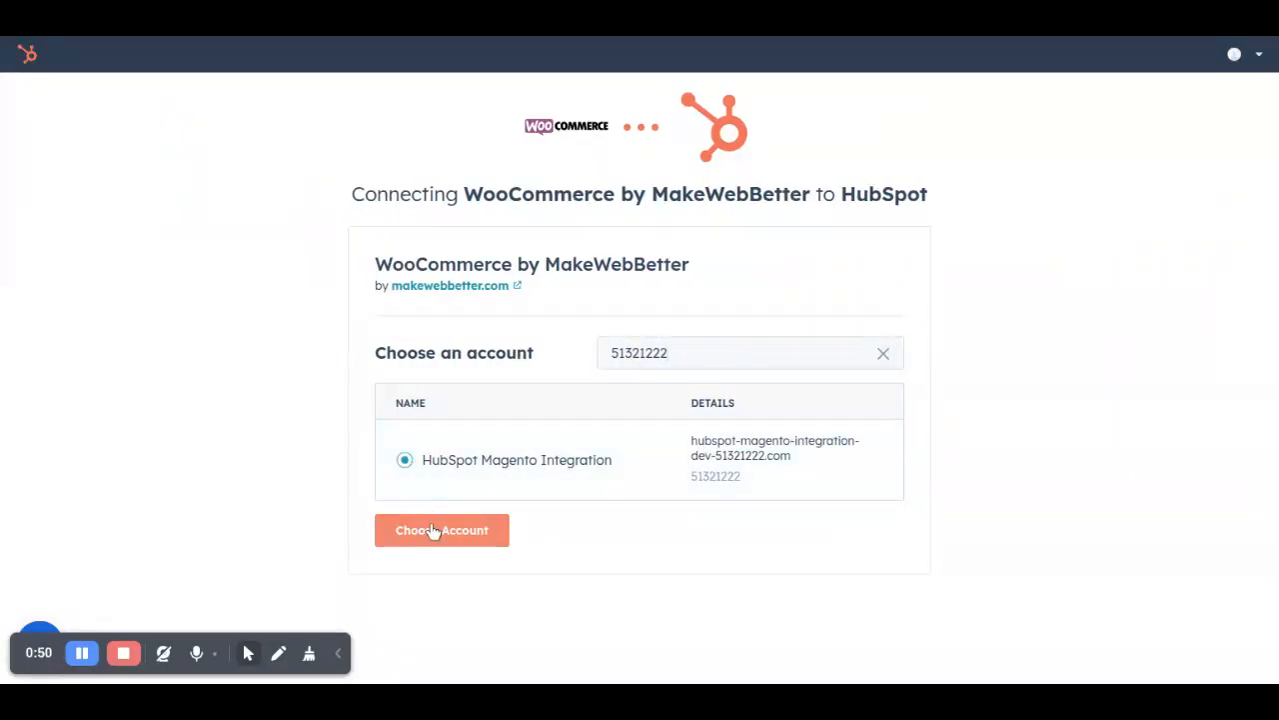
left_click(437, 530)
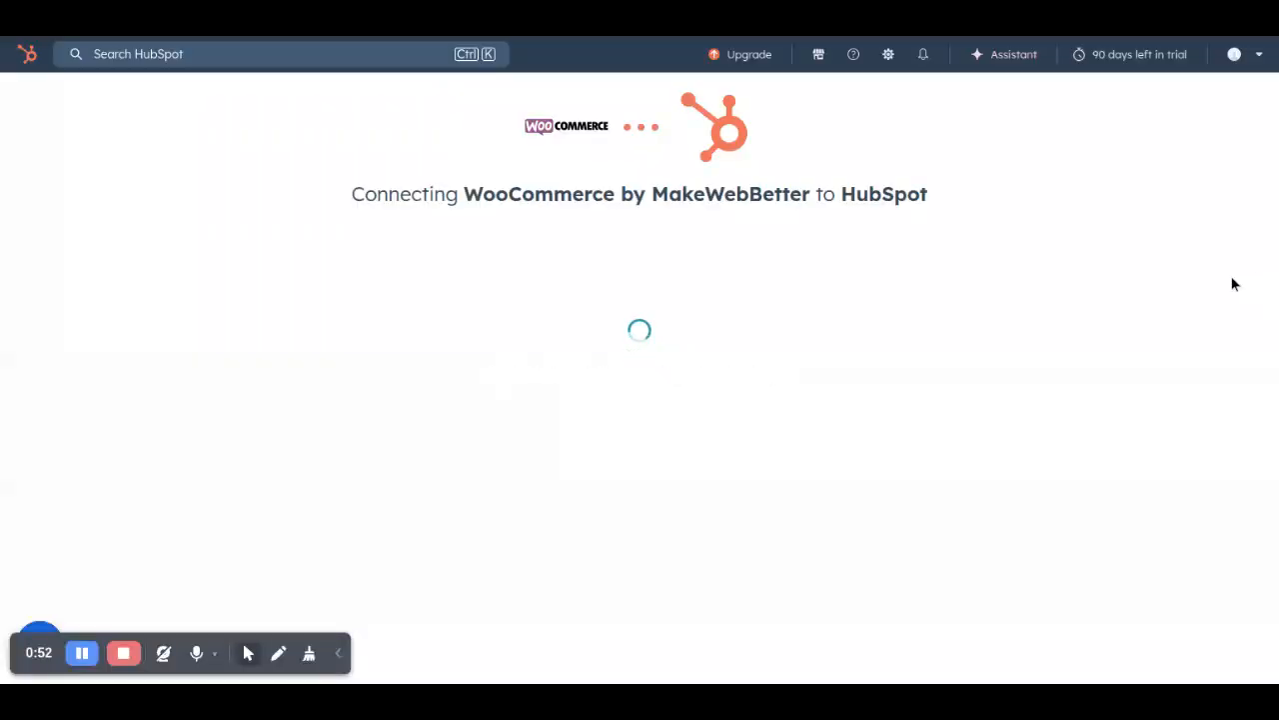
left_click(376, 413)
left_click(414, 489)
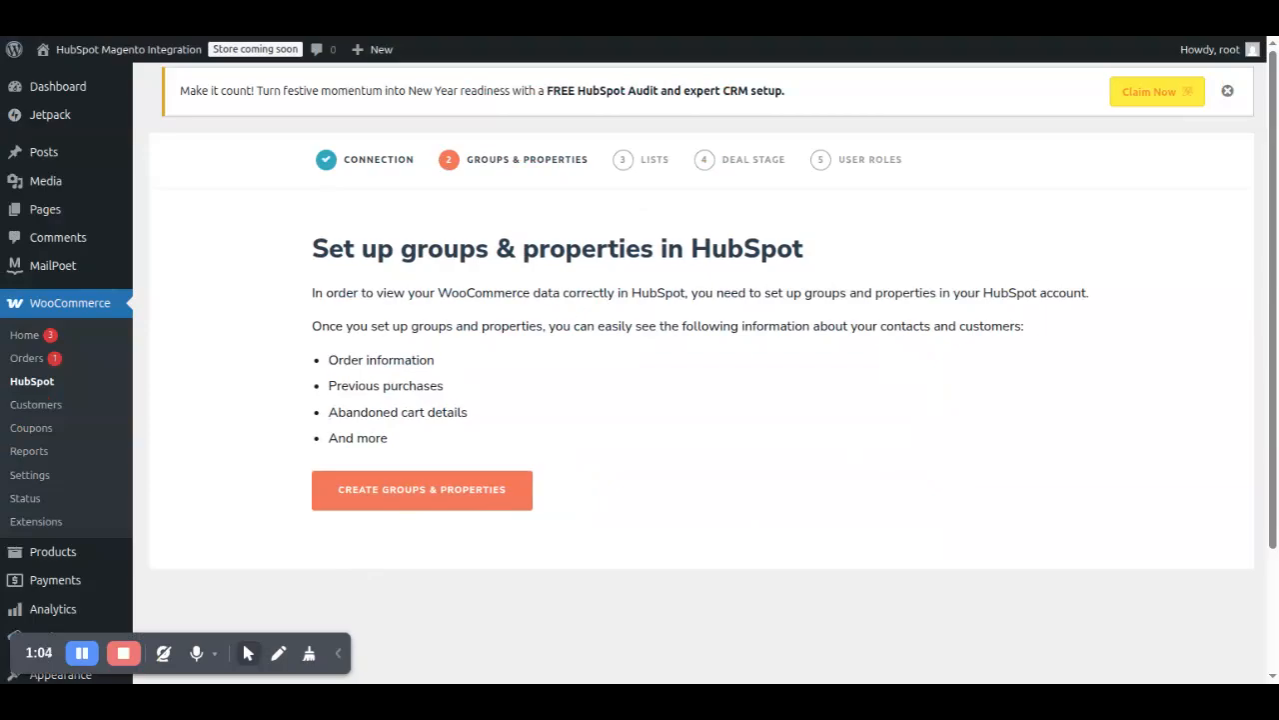
- Create the WooCommerce groups and properties, then the Leads, Customers and Abandoned Cart lists
left_click(445, 510)
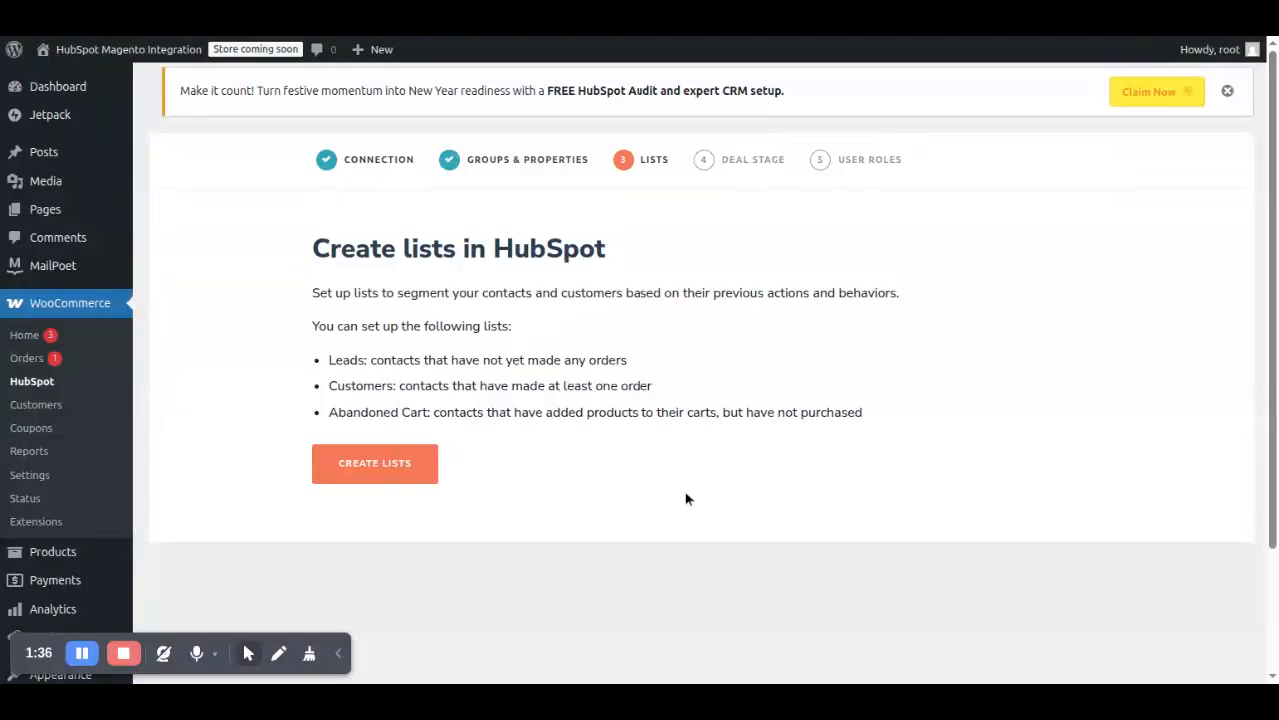
left_click(372, 473)
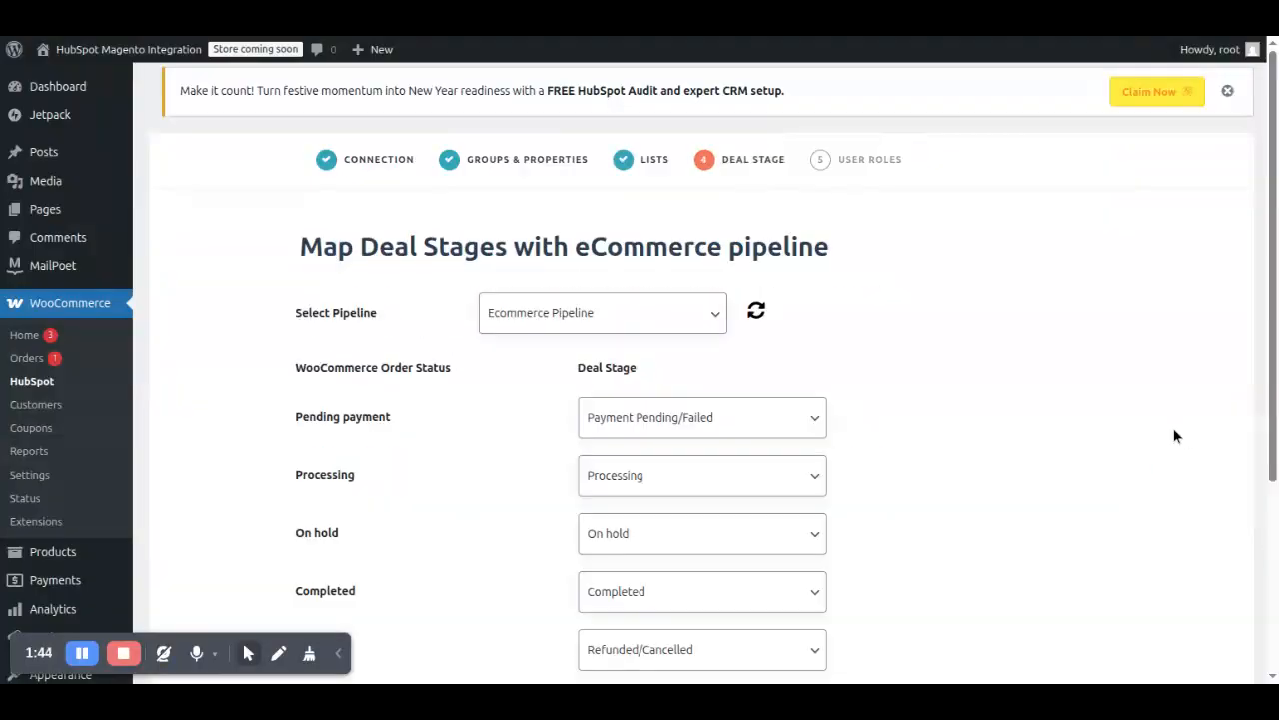
- Keep the default order-status-to-deal-stage mapping on the Ecommerce Pipeline and save it
scroll(1175, 430, "down", 1)
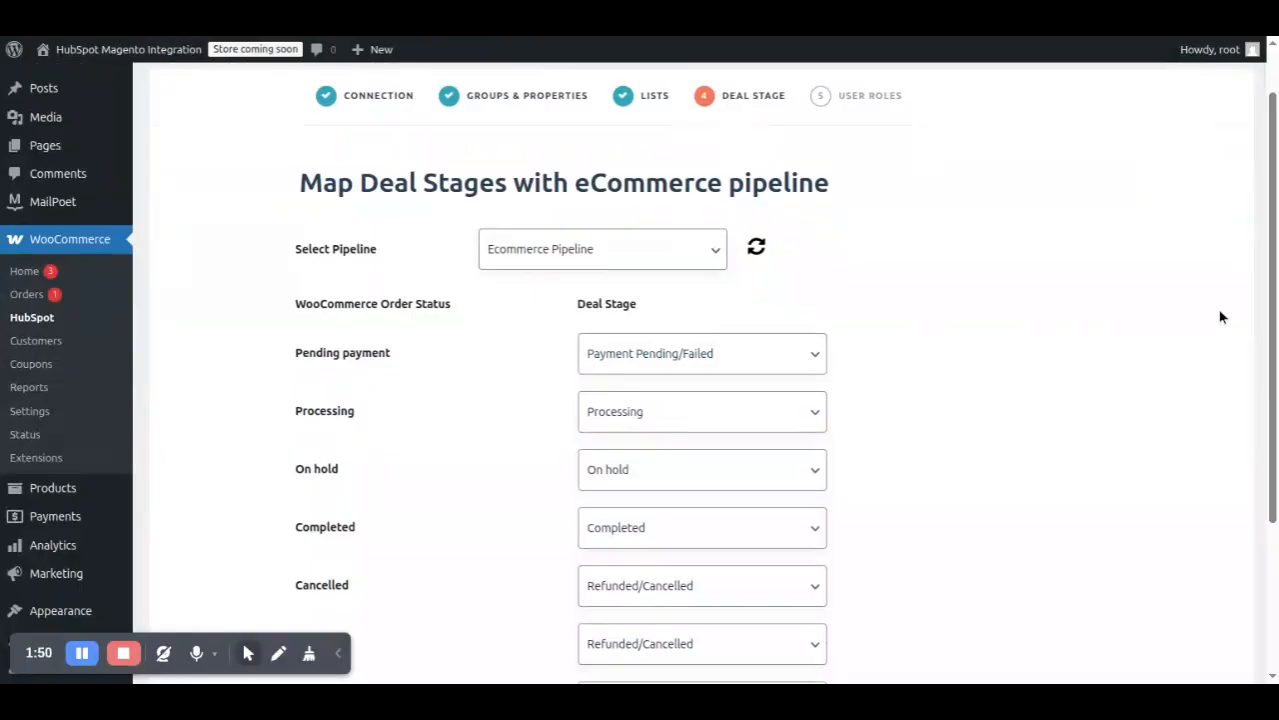
scroll(1274, 327, "down", 2)
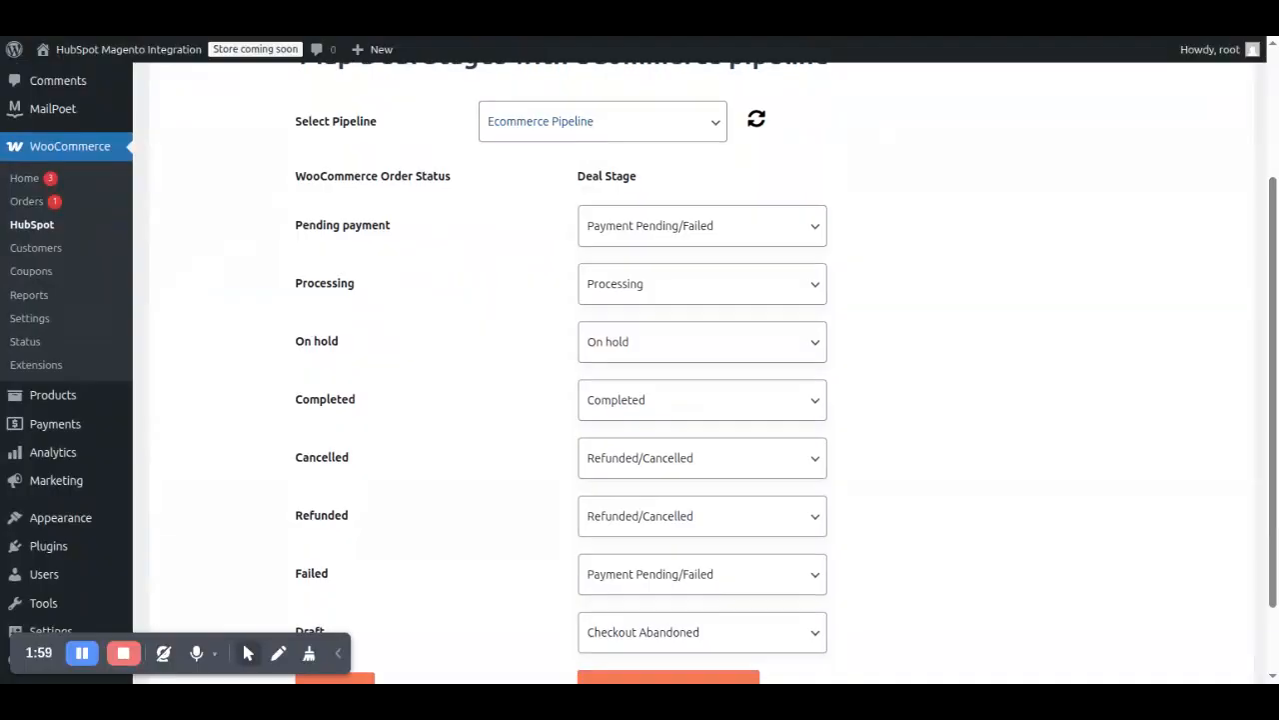
left_click(465, 274)
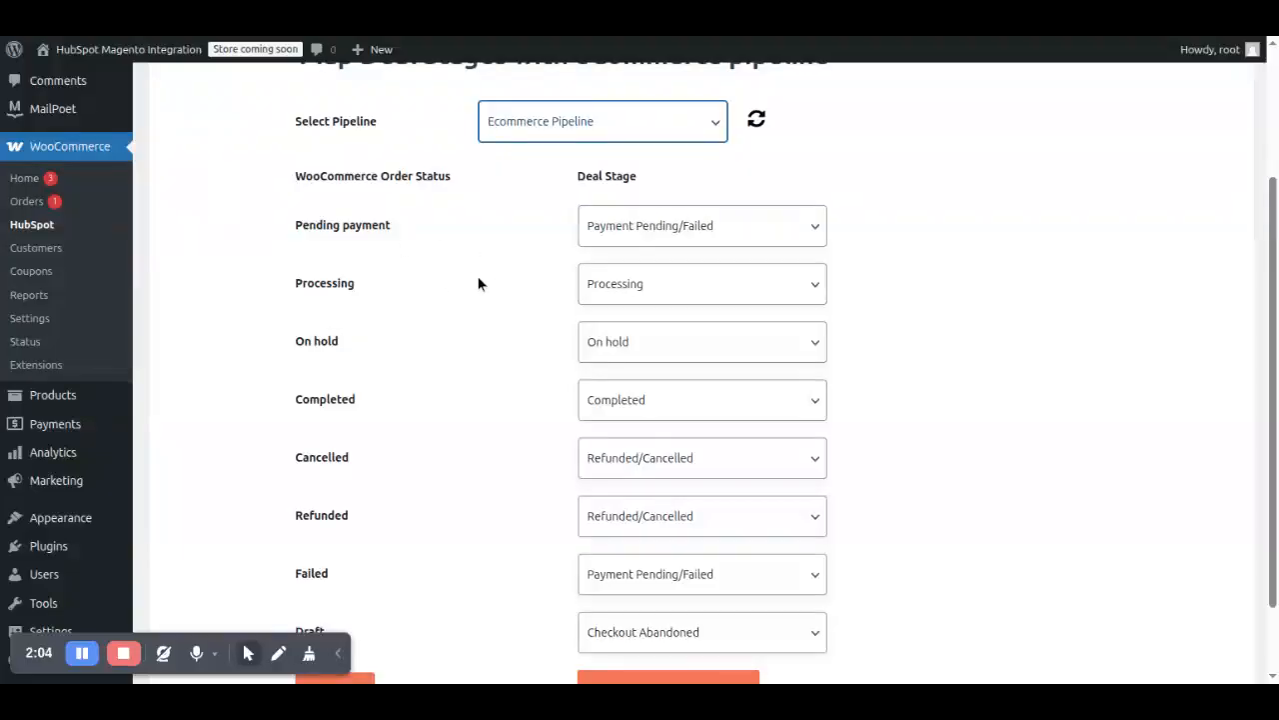
scroll(707, 256, "down", 2)
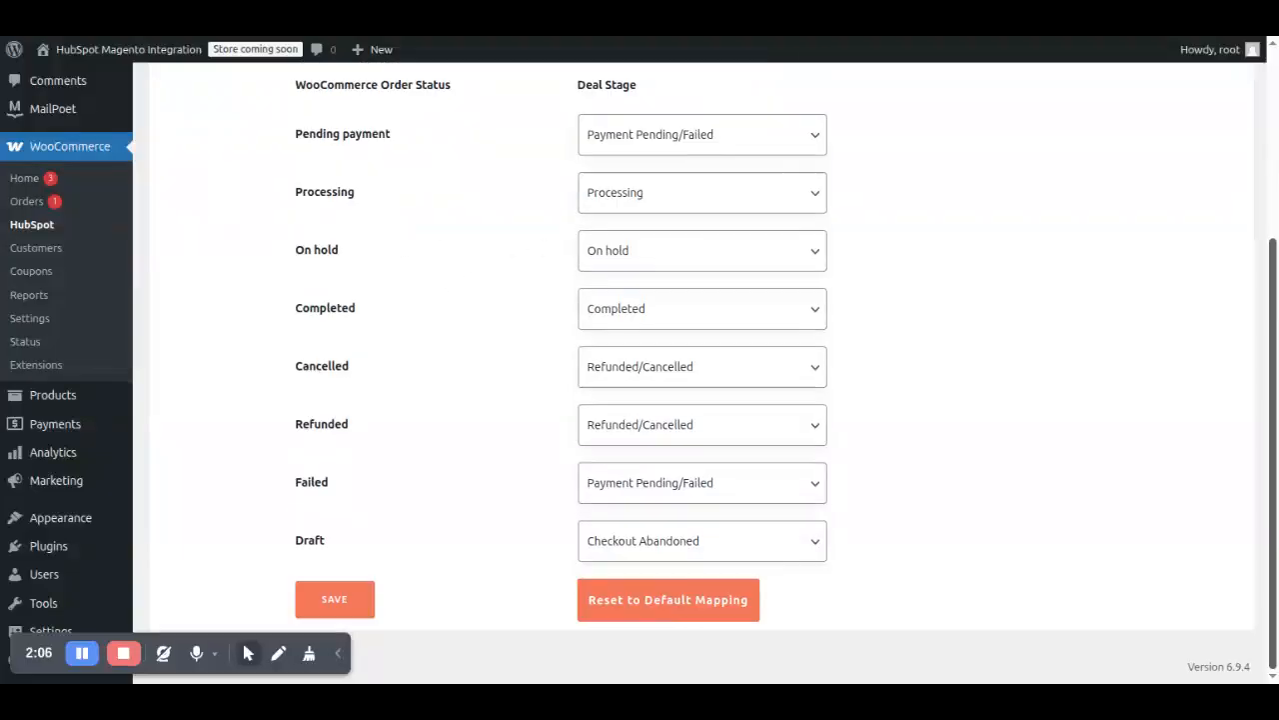
left_click(351, 611)
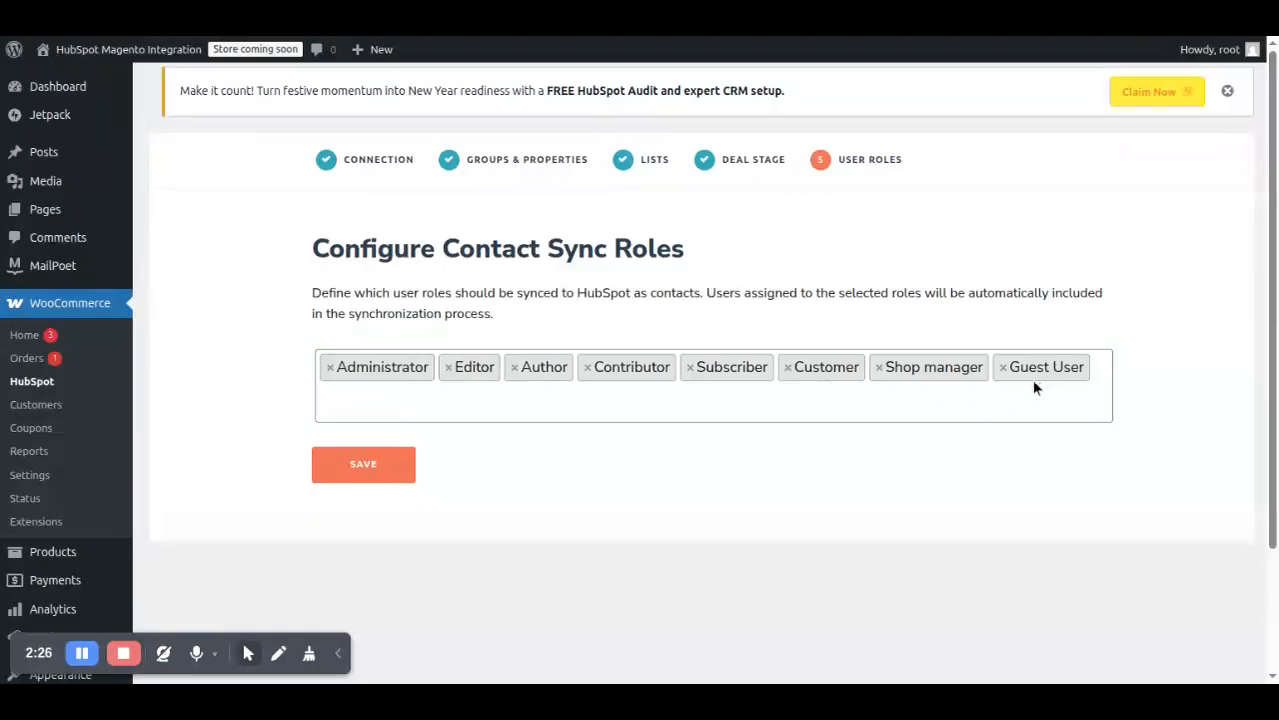
- Remove Shop manager and Contributor from the contact-sync user roles and save
left_click(880, 368)
left_click(587, 367)
left_click(576, 665)
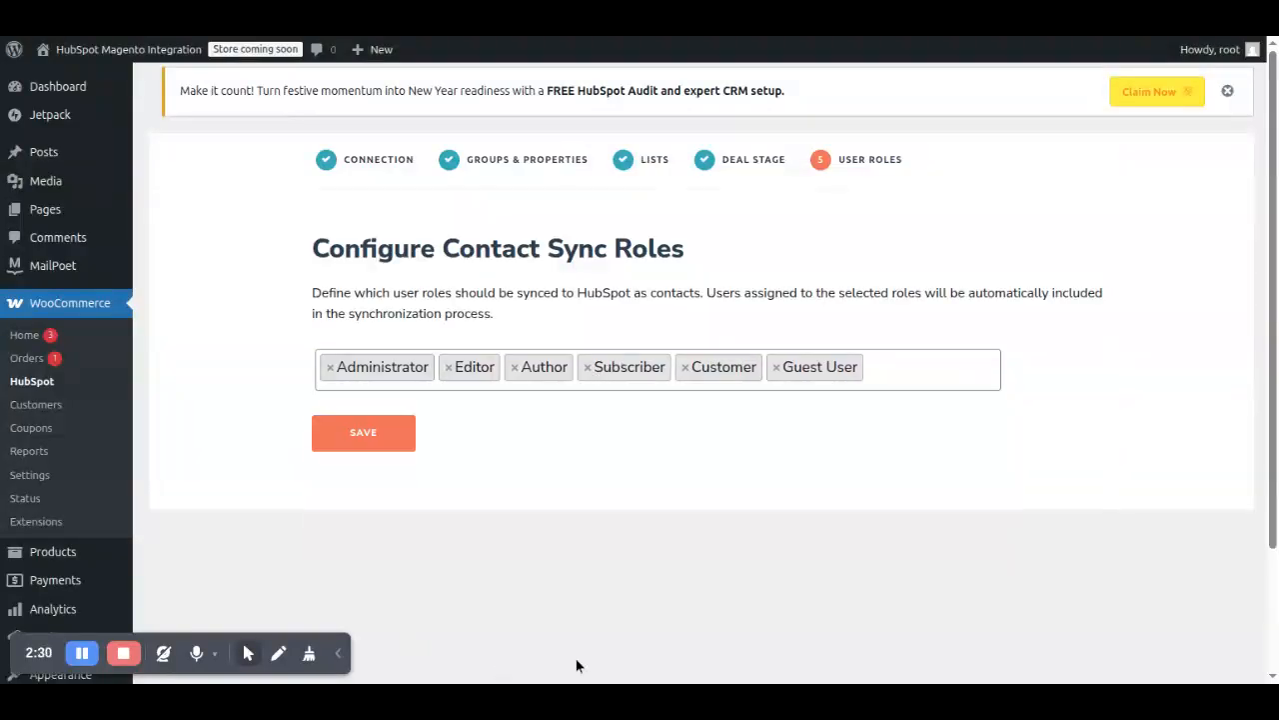
left_click(365, 439)
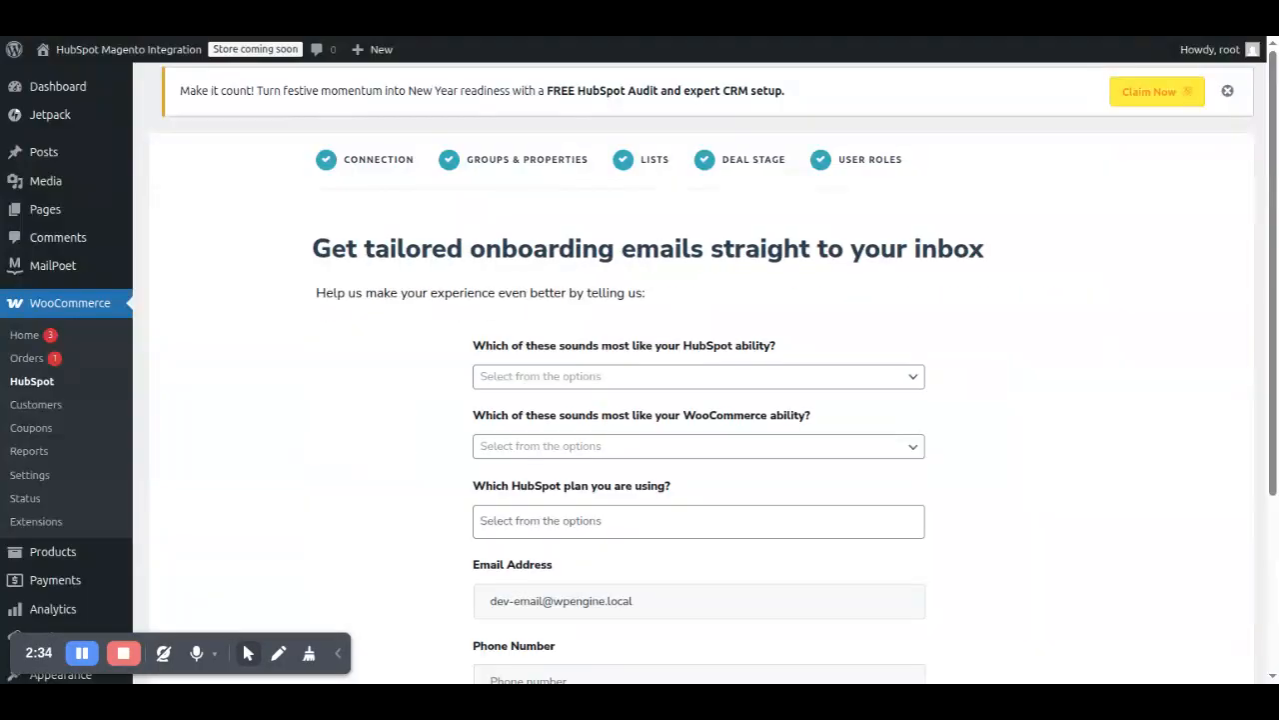
- Skip the onboarding email questionnaire and go to the plugin dashboard
left_click_drag(1273, 247, 1273, 423)
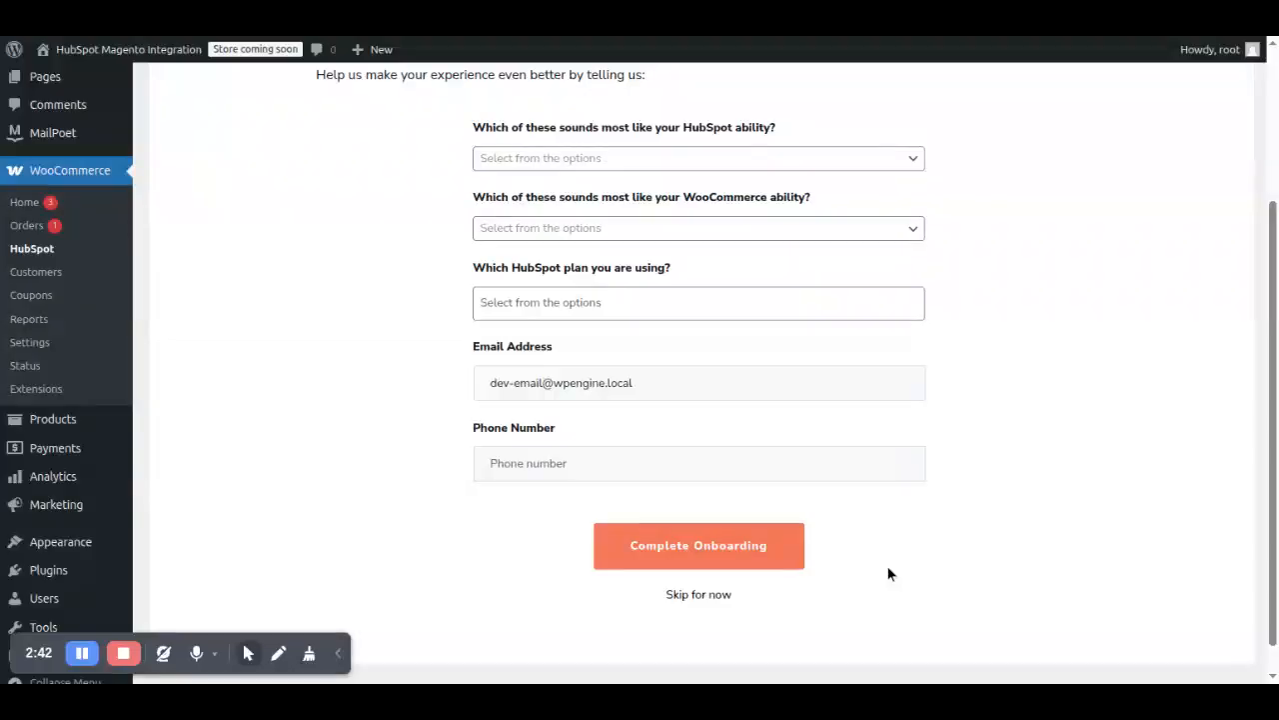
left_click(710, 598)
scroll(1275, 377, "up", 3)
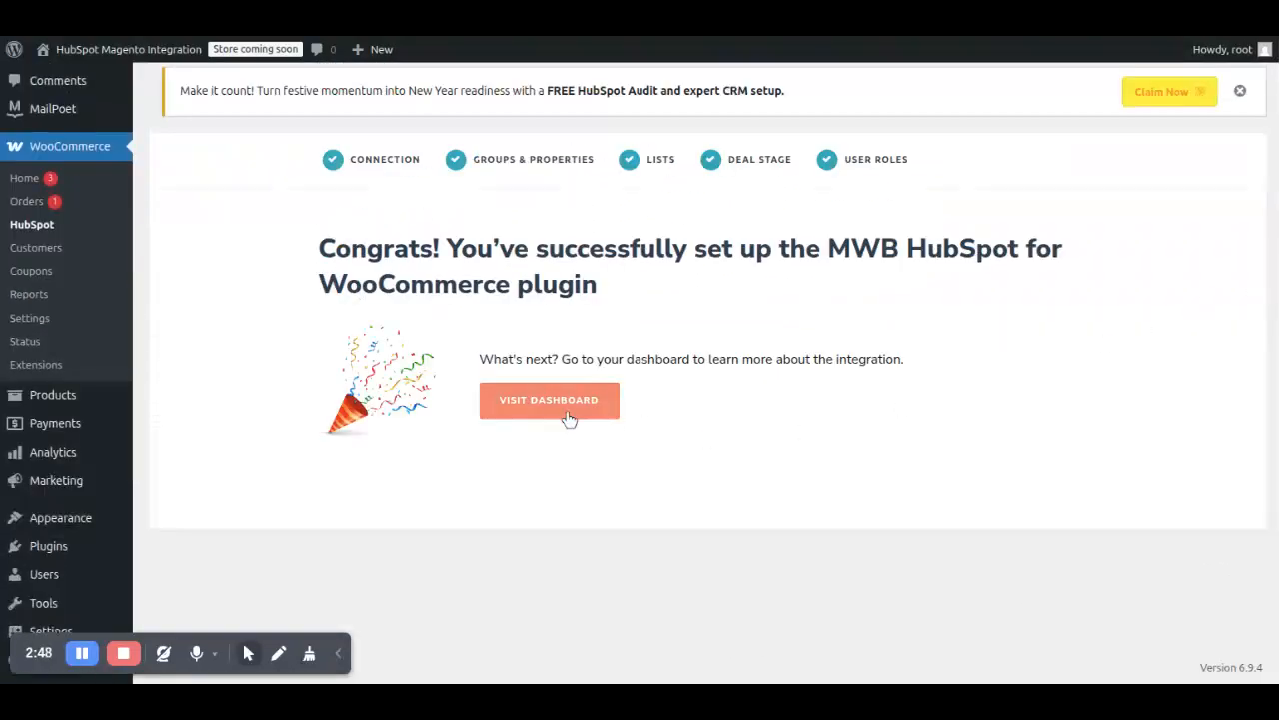
left_click(573, 410)
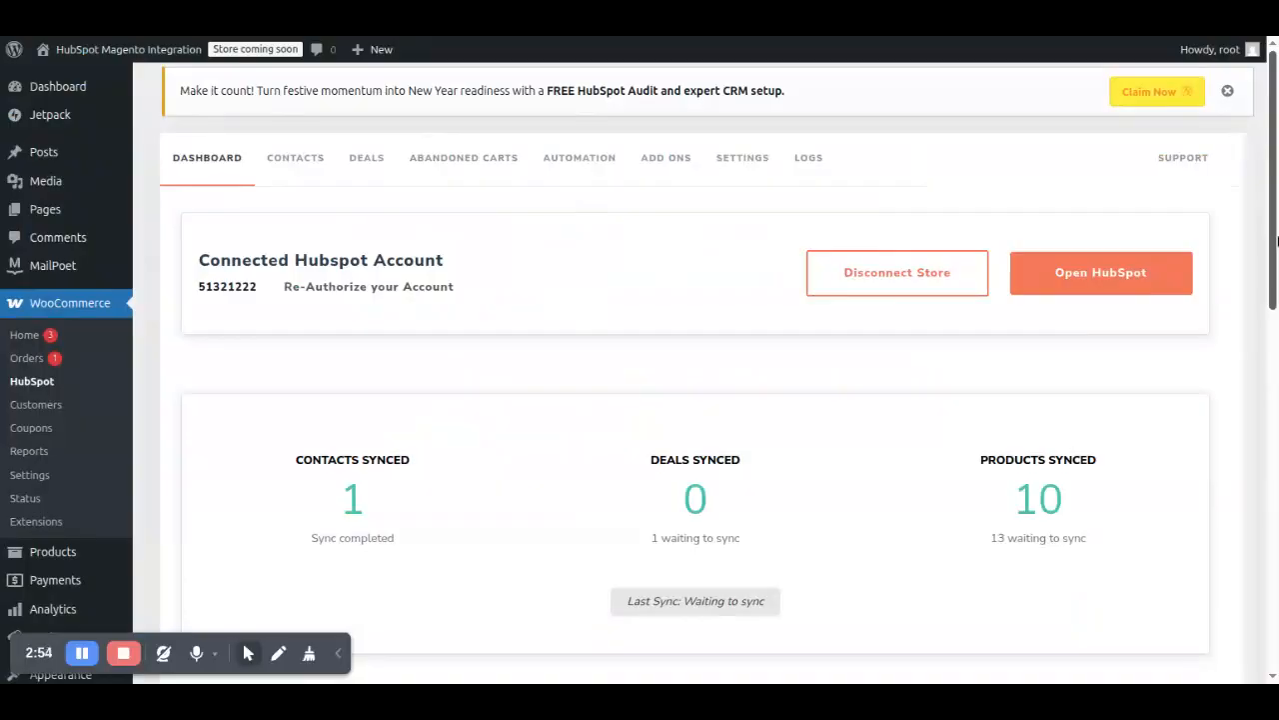
- Review the dashboard sync counts (0 deals synced, 13 products waiting), then open the export options
scroll(1277, 240, "down", 1)
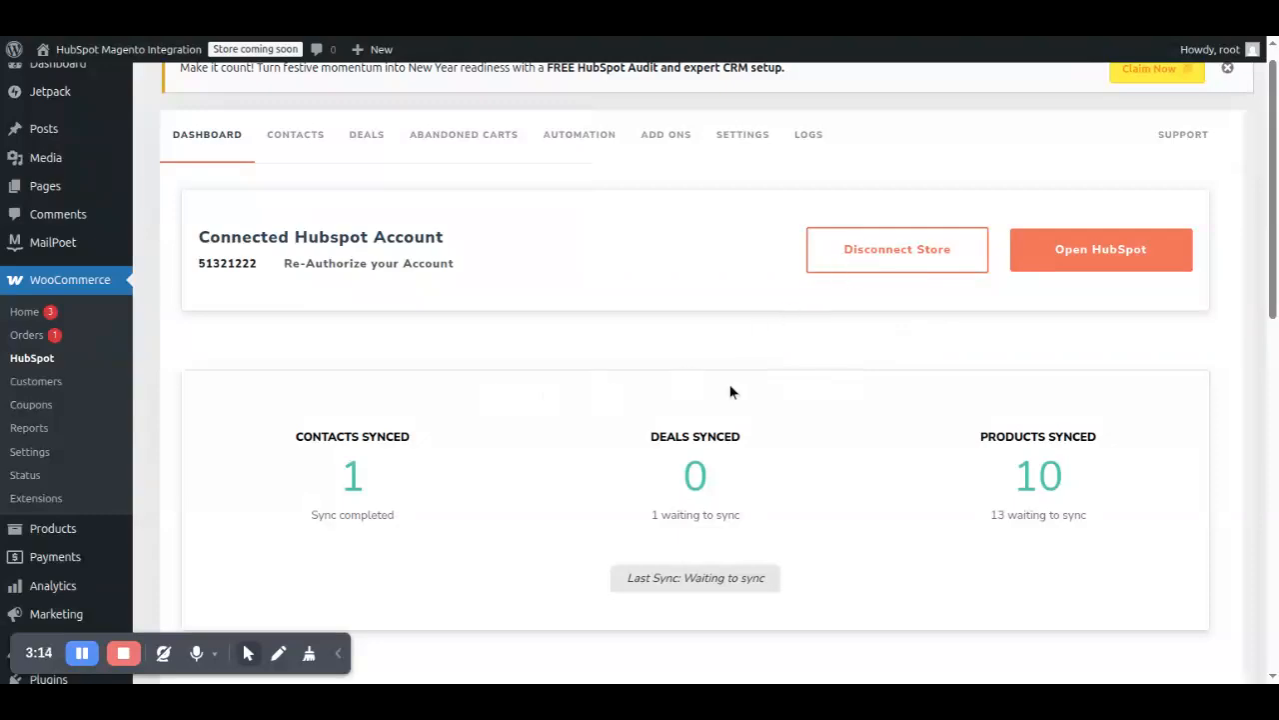
scroll(1248, 332, "down", 2)
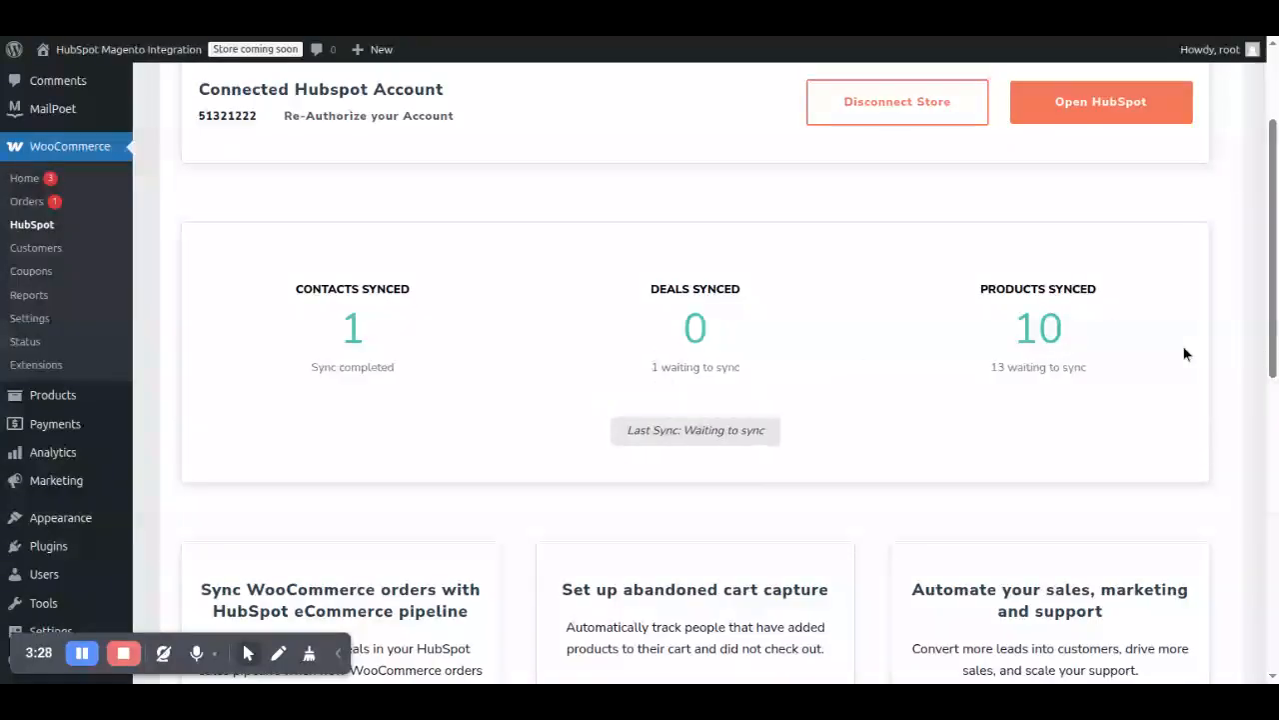
scroll(1123, 354, "up", 2)
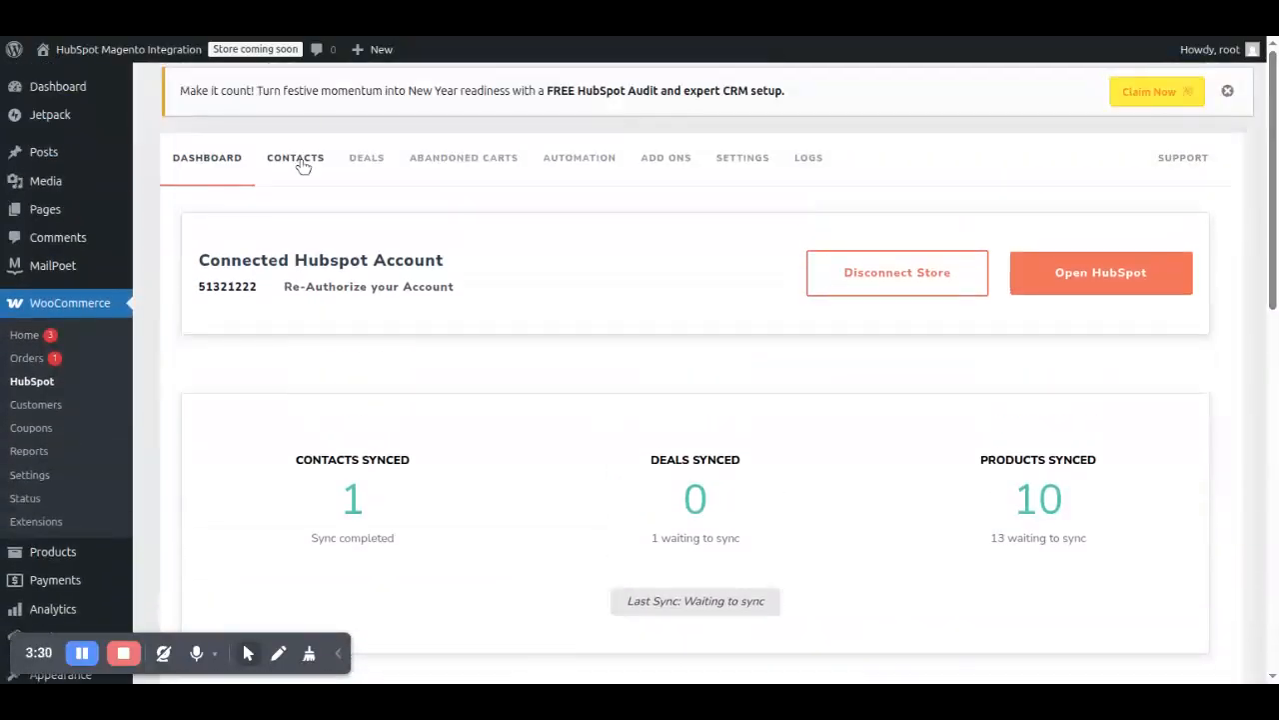
left_click(300, 163)
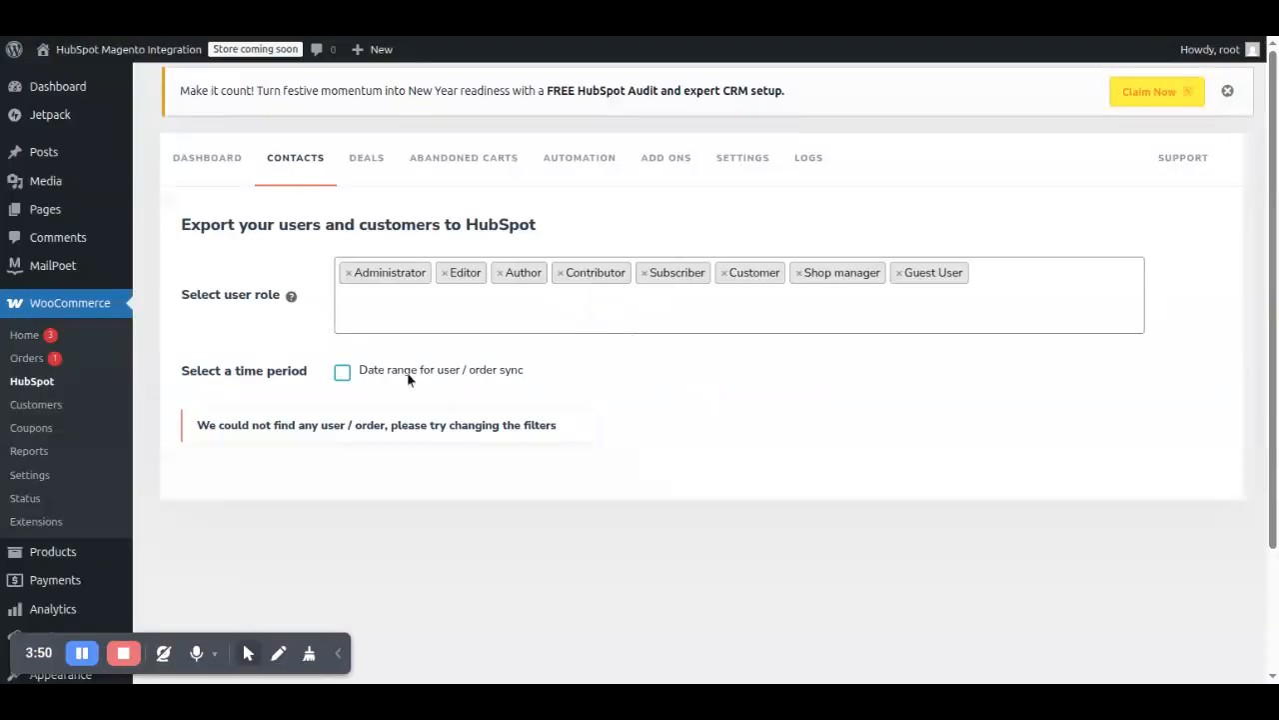
- Enable the date-range filter for user/order export, then view the eCommerce Pipeline deal sync progress
left_click(341, 375)
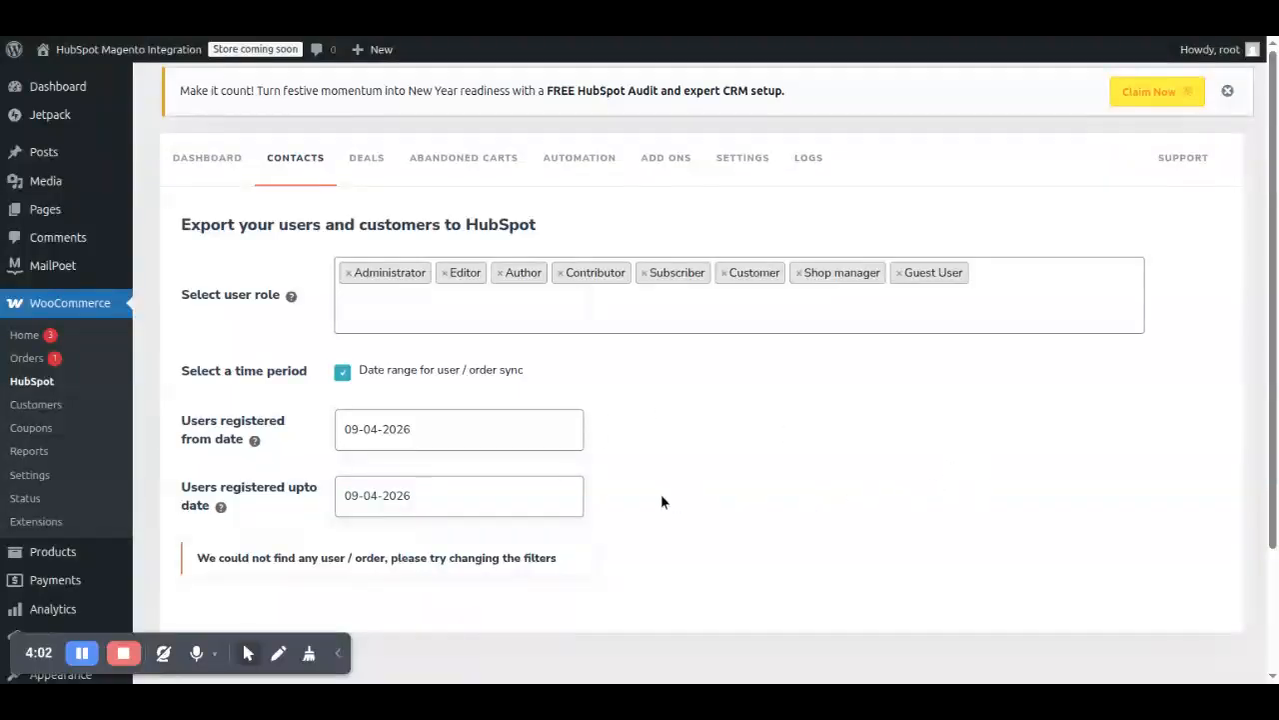
left_click(366, 172)
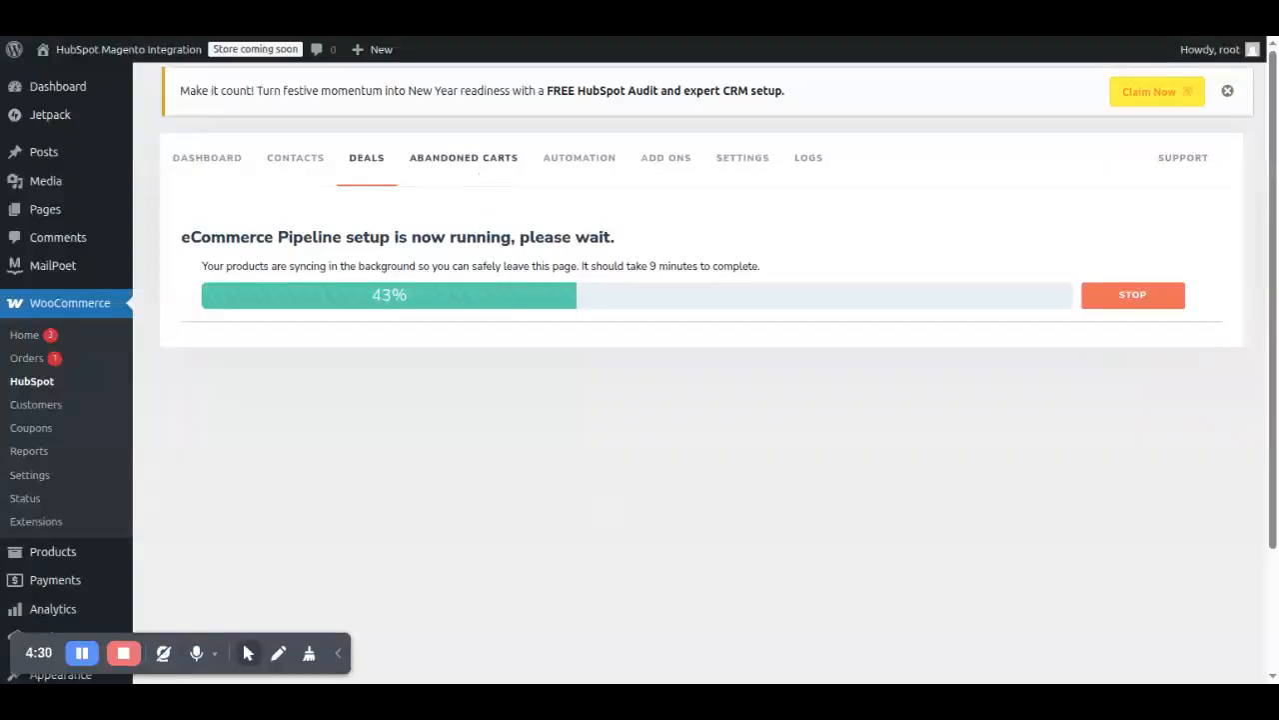
- Show the Abandoned Carts settings with tracking enabled, 30 days and 5 minutes
left_click(486, 168)
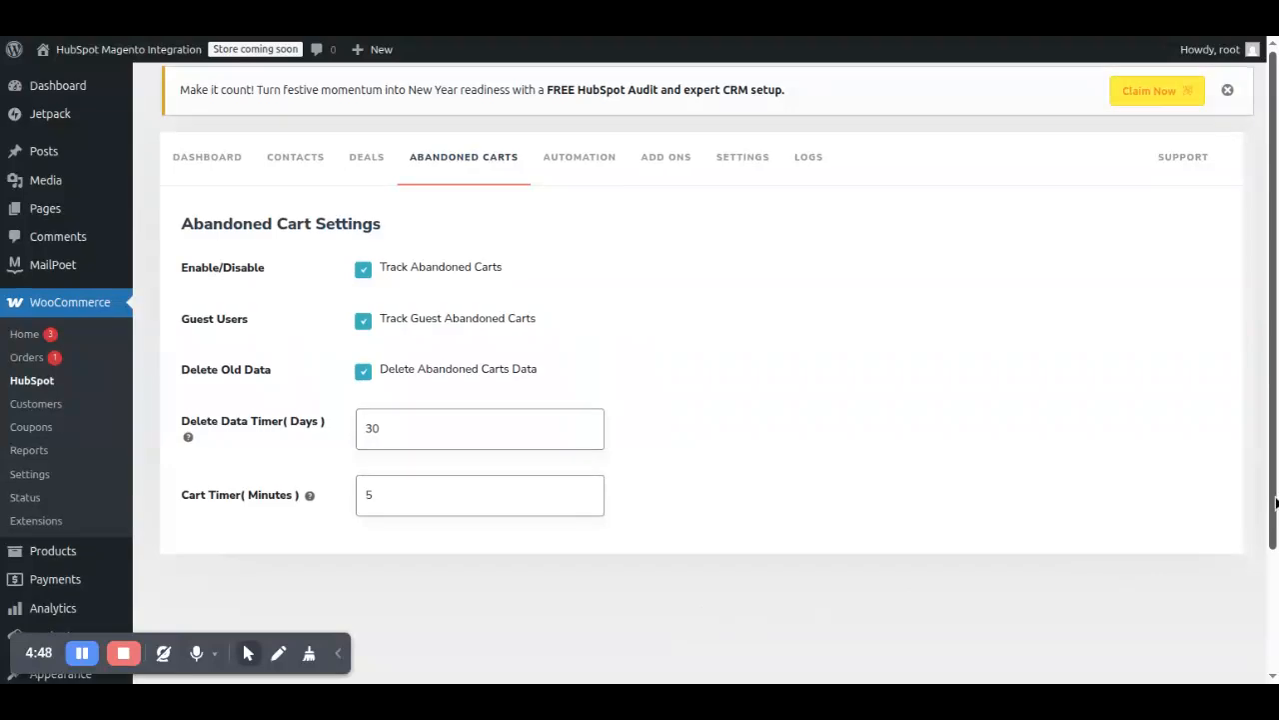
scroll(1275, 523, "down", 1)
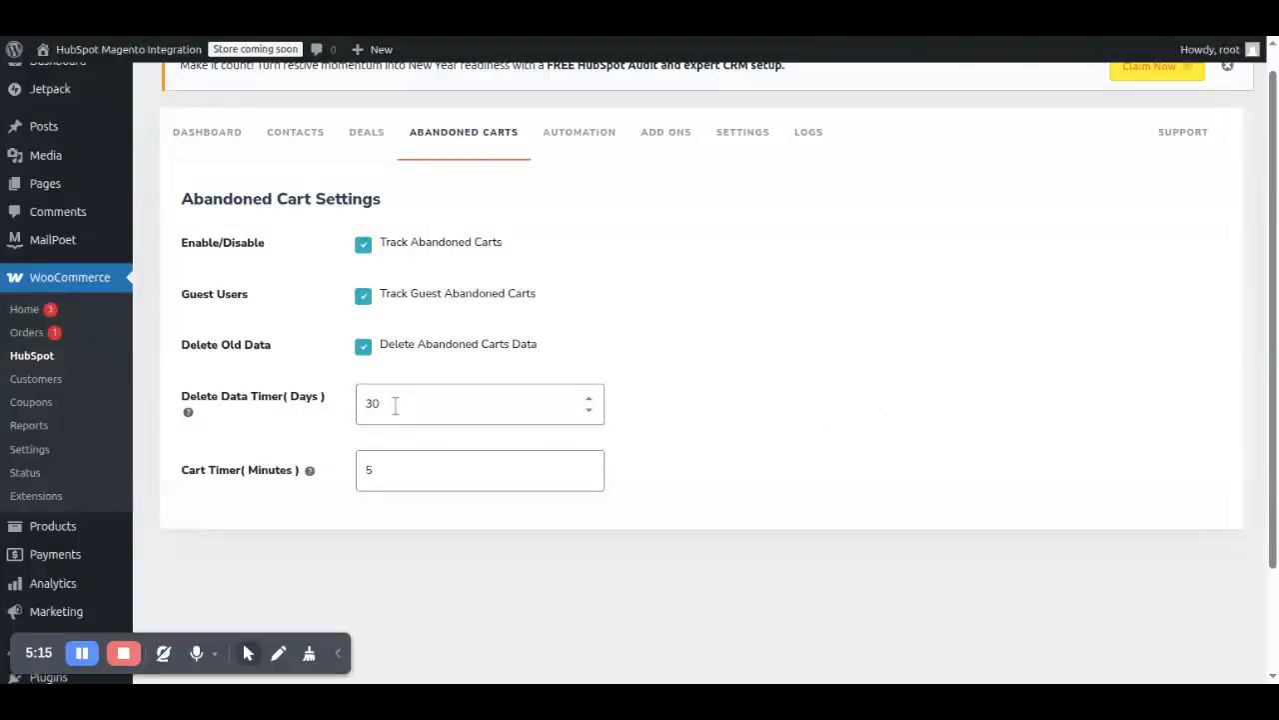
mouse_move(190, 415)
mouse_move(310, 481)
left_click(397, 470)
left_click(572, 147)
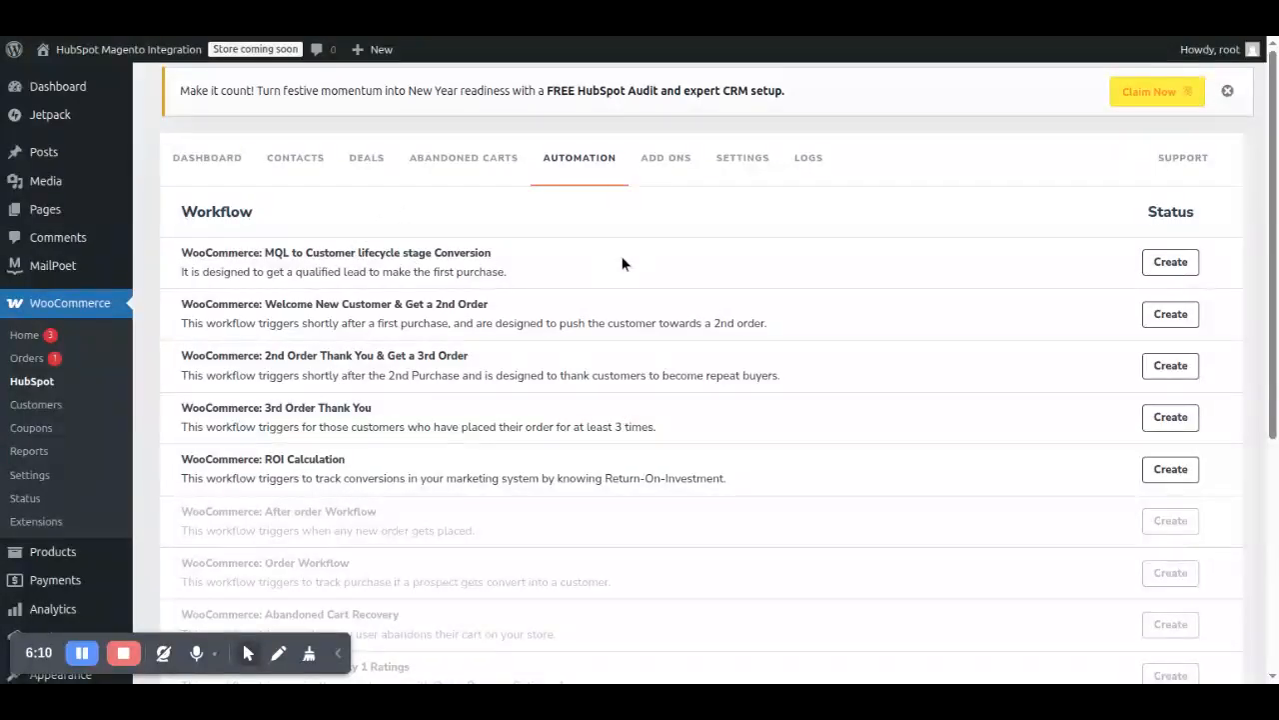
left_click(662, 172)
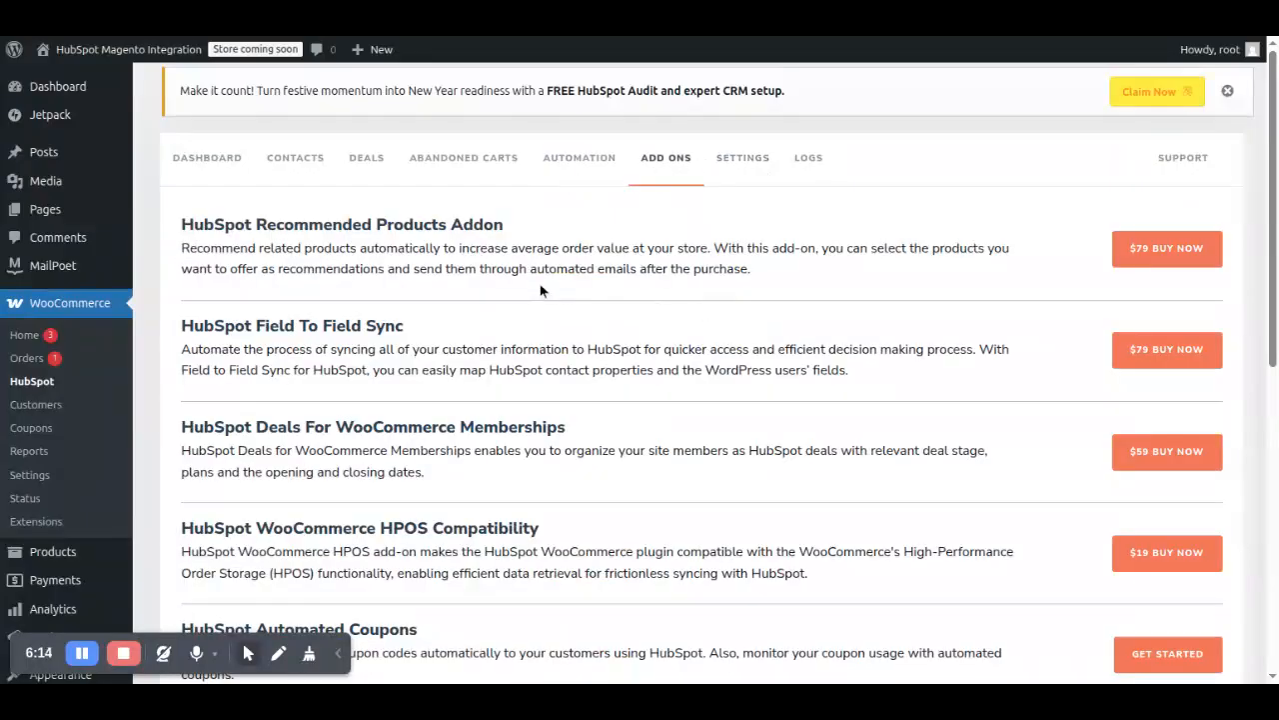
scroll(1276, 285, "down", 1)
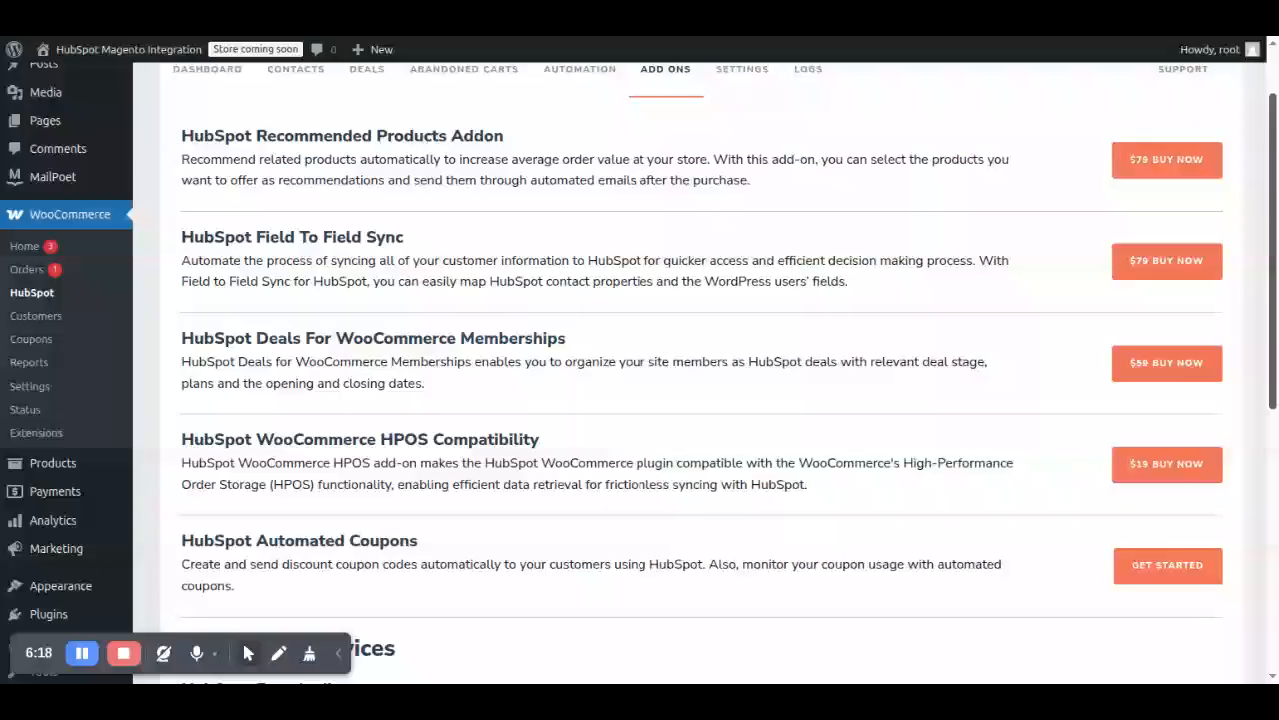
scroll(187, 255, "up", 1)
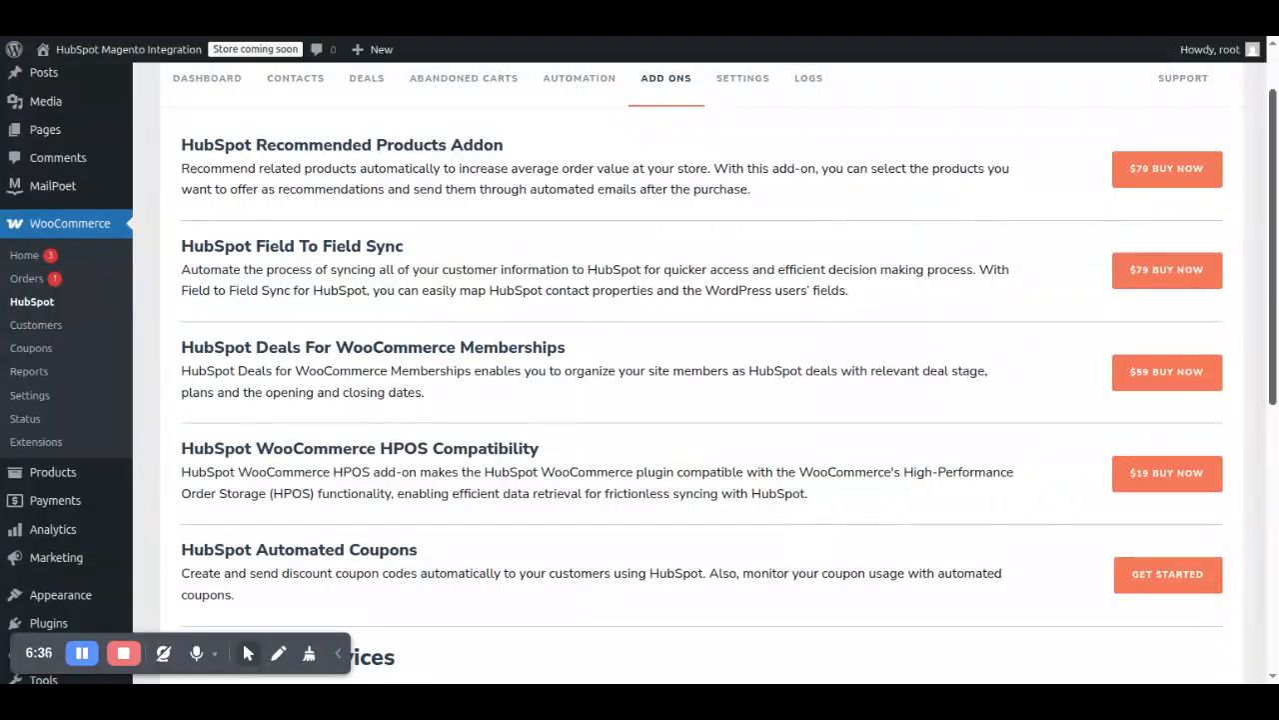
scroll(934, 226, "up", 1)
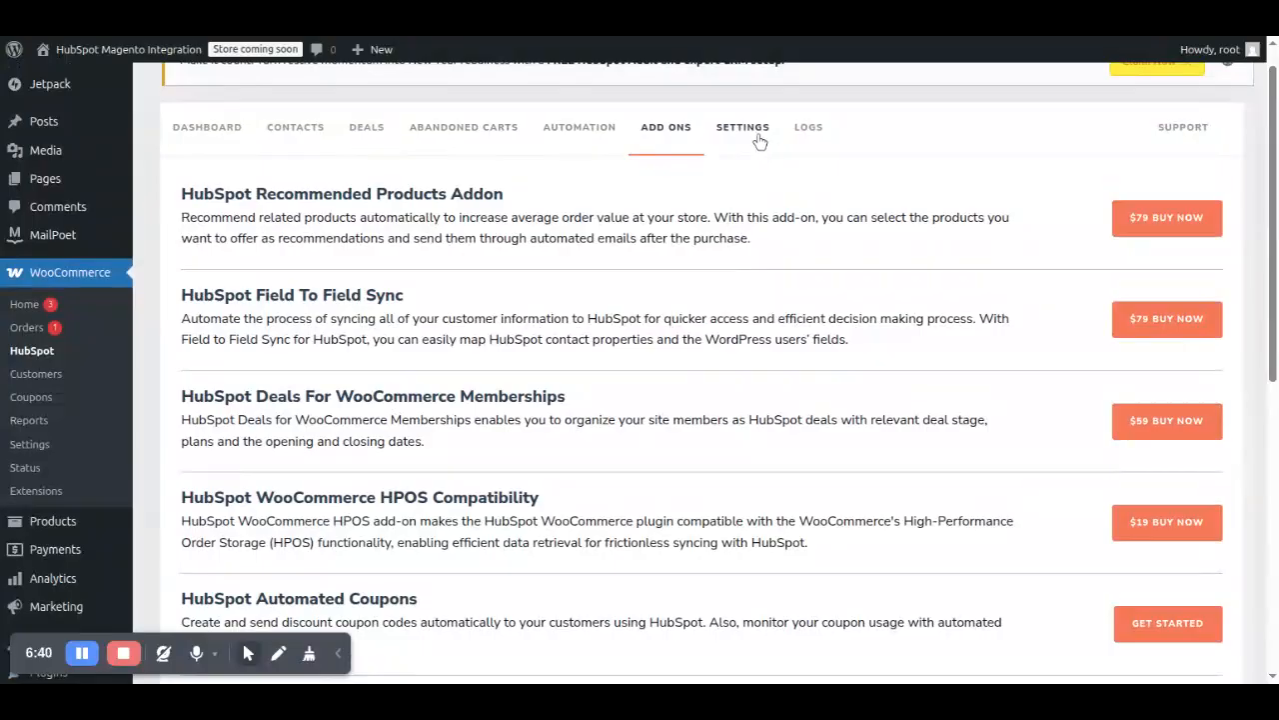
- Open plugin Settings and expand Groups & Properties (nine groups) and Lists (three lists) to check status
left_click(758, 141)
scroll(1207, 235, "down", 1)
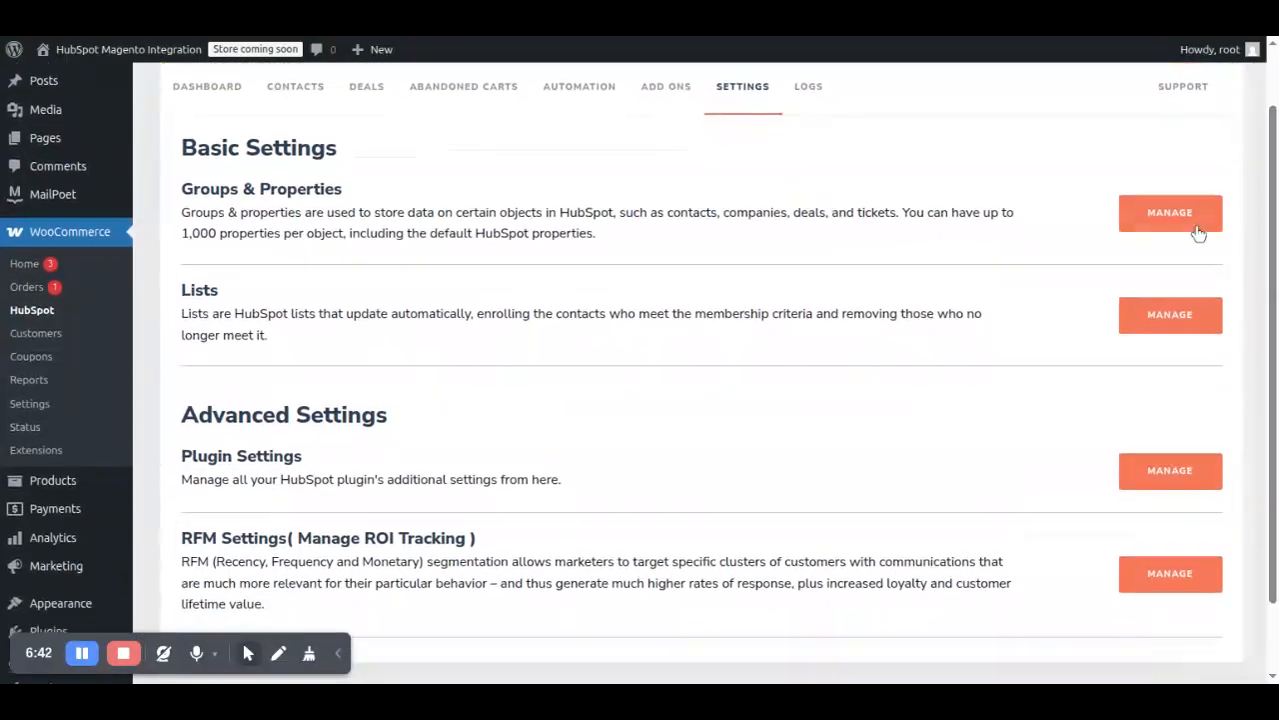
left_click(1170, 213)
scroll(1206, 235, "down", 1)
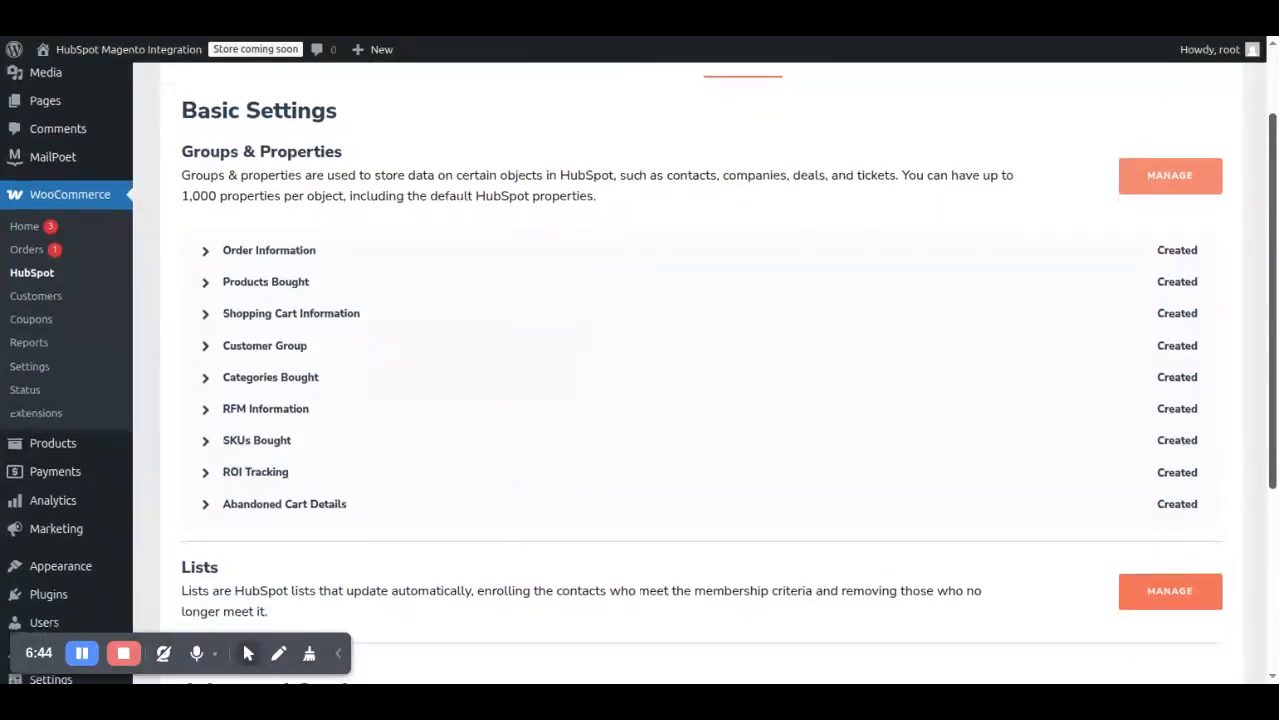
scroll(640, 373, "down", 1)
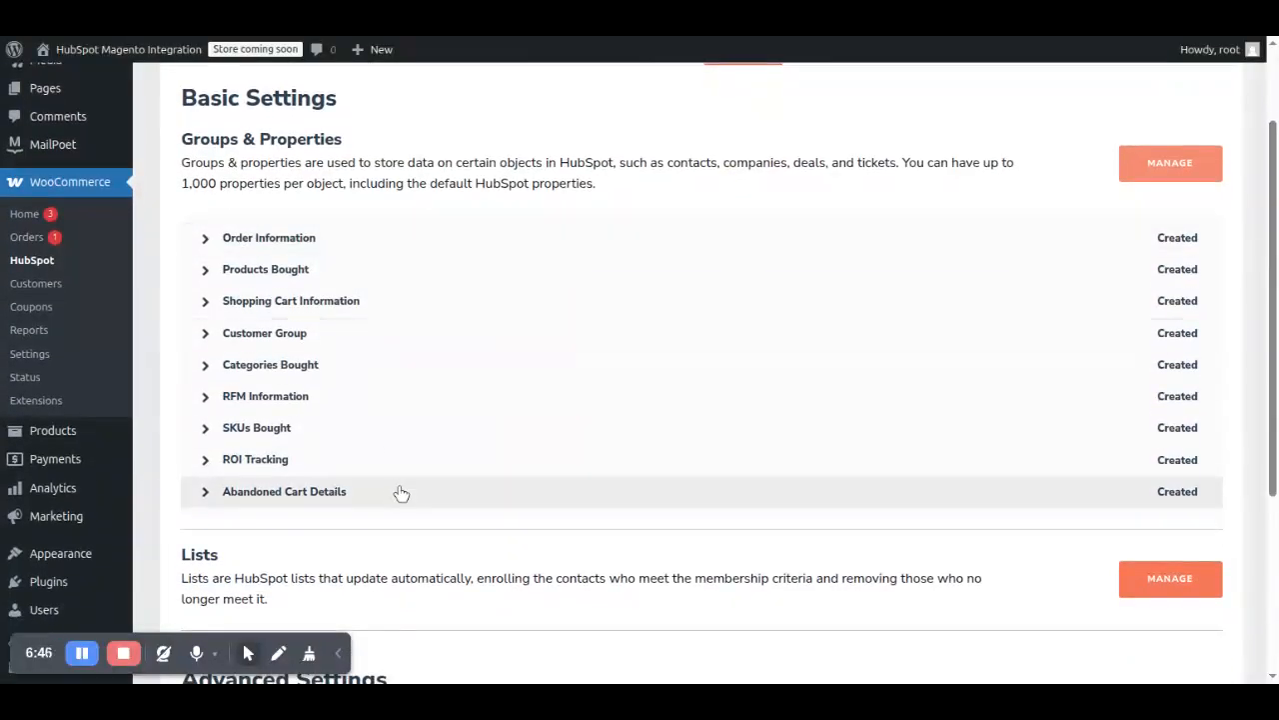
scroll(1231, 409, "down", 3)
left_click(1171, 340)
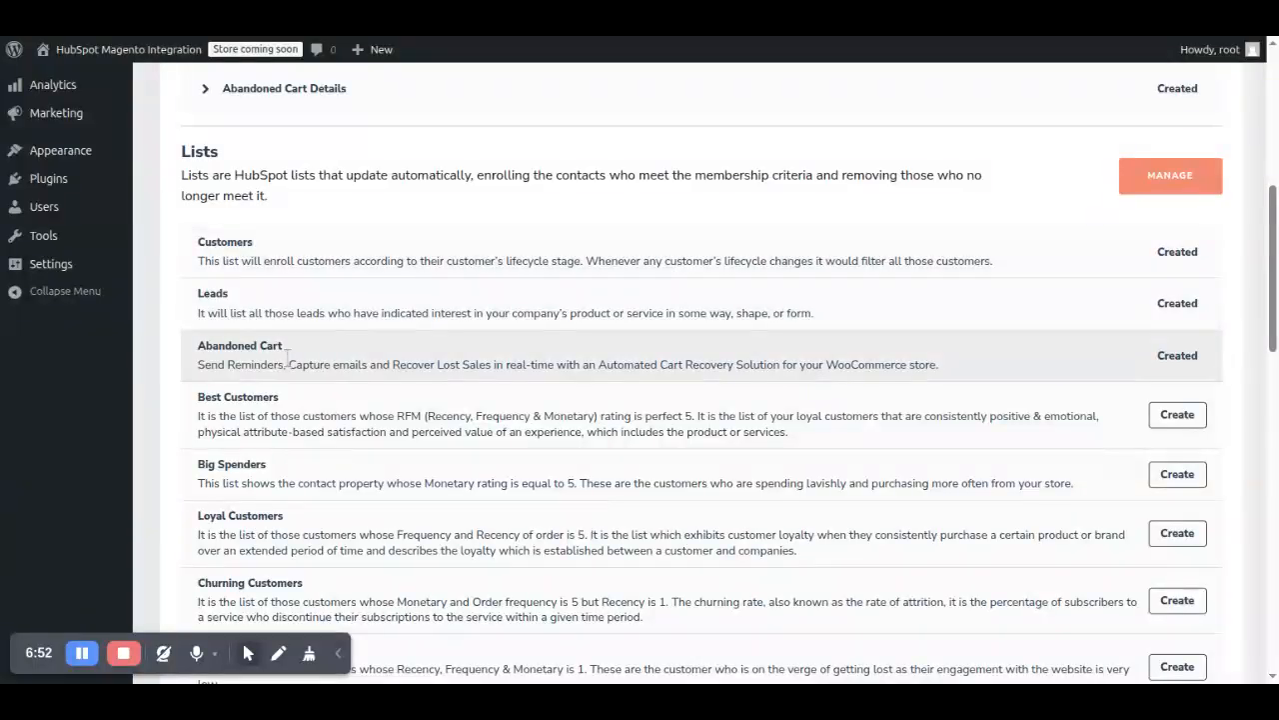
left_click_drag(1272, 242, 1271, 563)
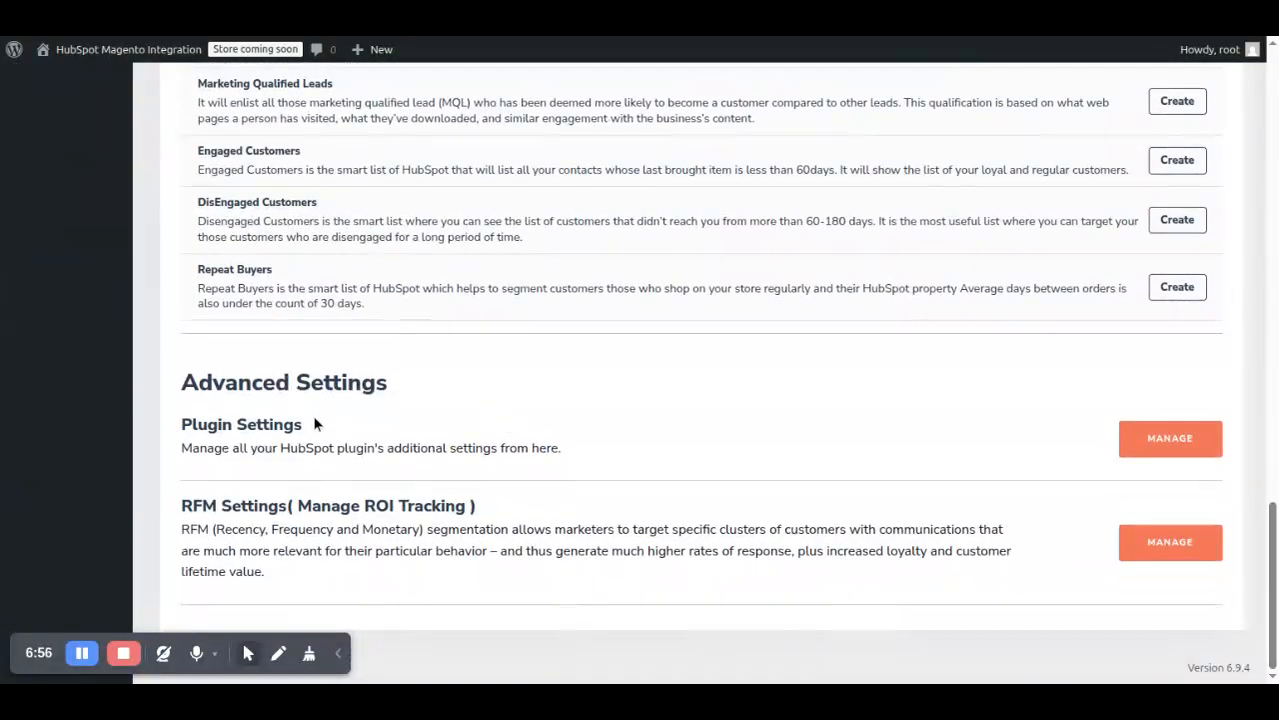
- Expand Plugin Settings to review six synced user roles, Completed-order ROI and 30-day log retention
left_click(1159, 440)
scroll(907, 350, "down", 3)
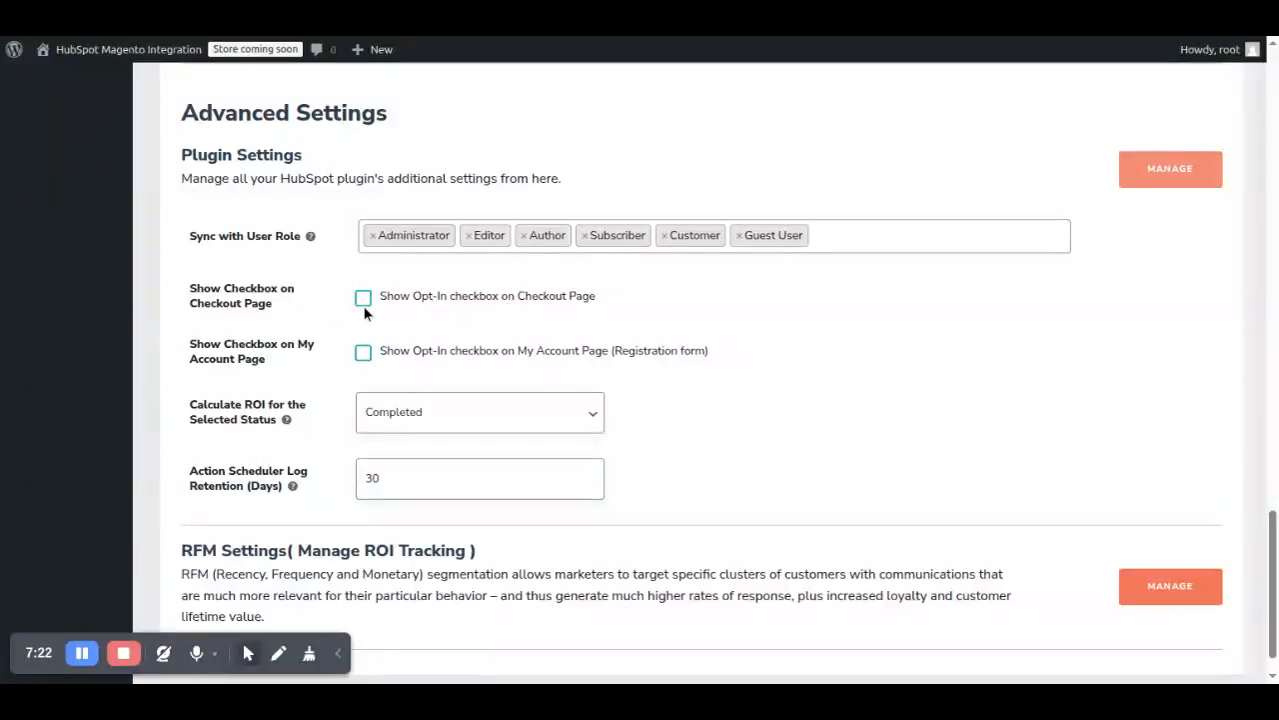
scroll(480, 570, "down", 1)
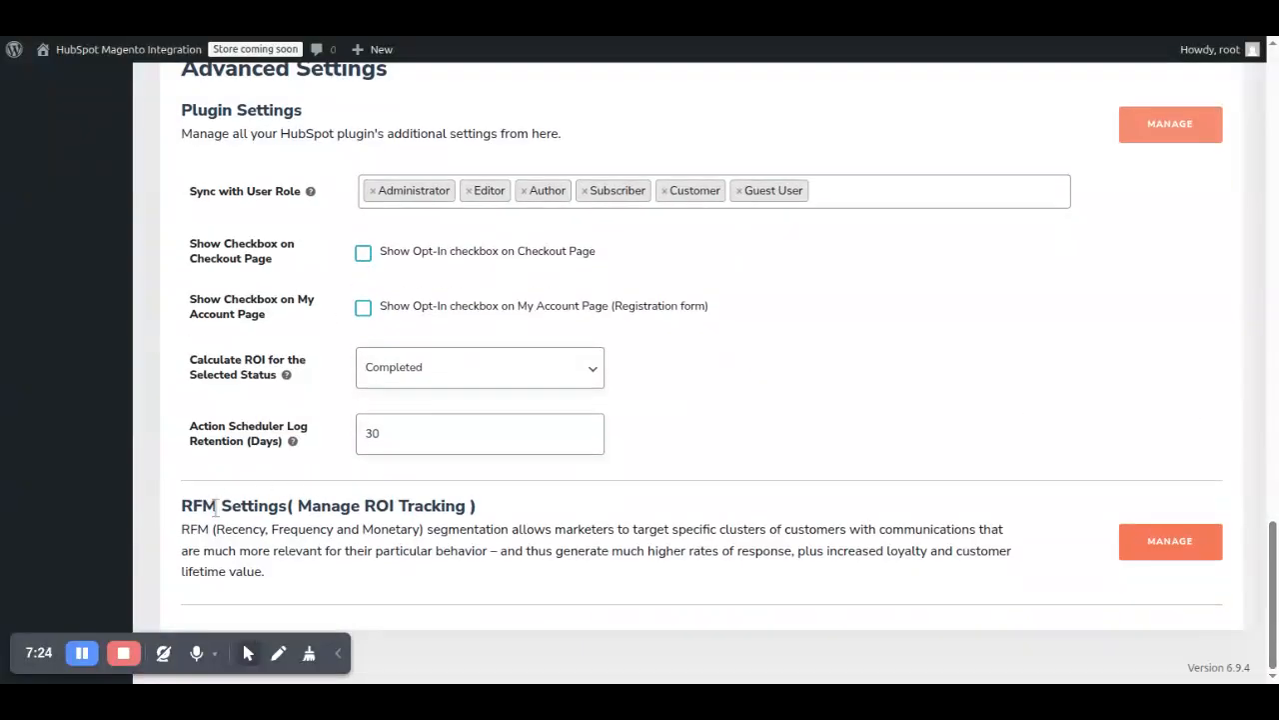
left_click_drag(1273, 556, 1255, 104)
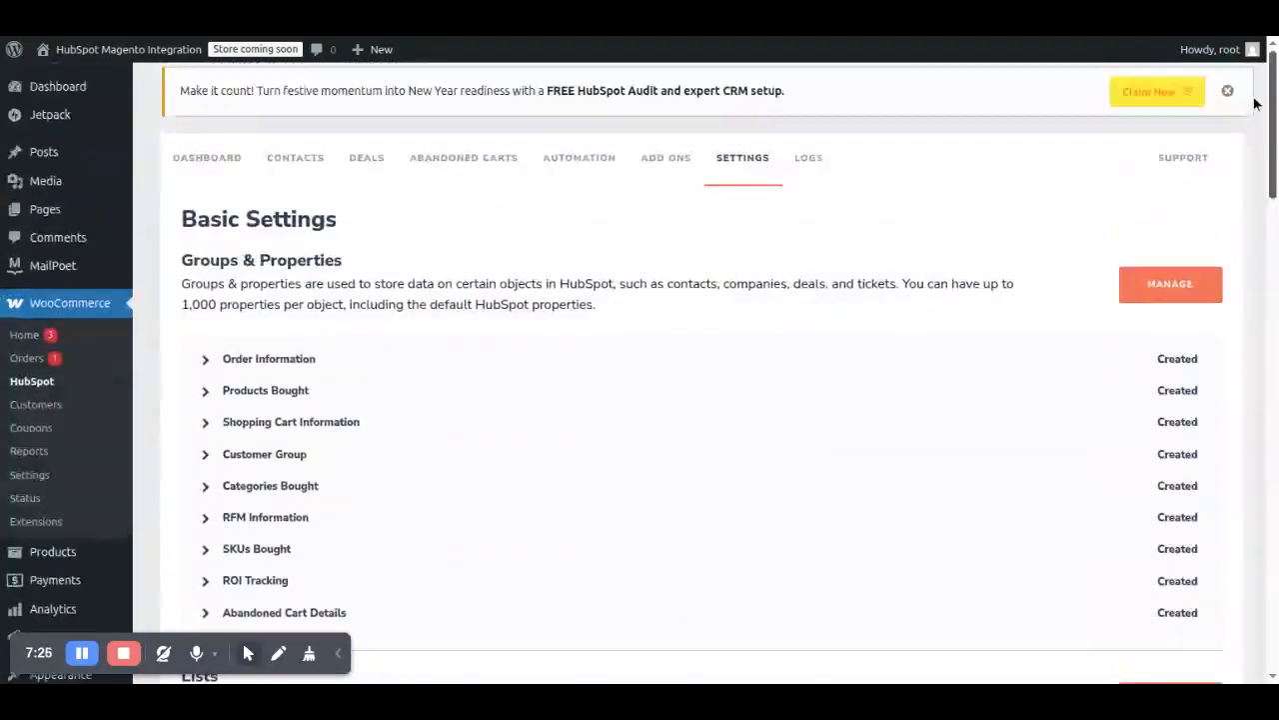
- Open the Logs tab and scroll through the Sync Log's 163 product and workflow requests
left_click(823, 165)
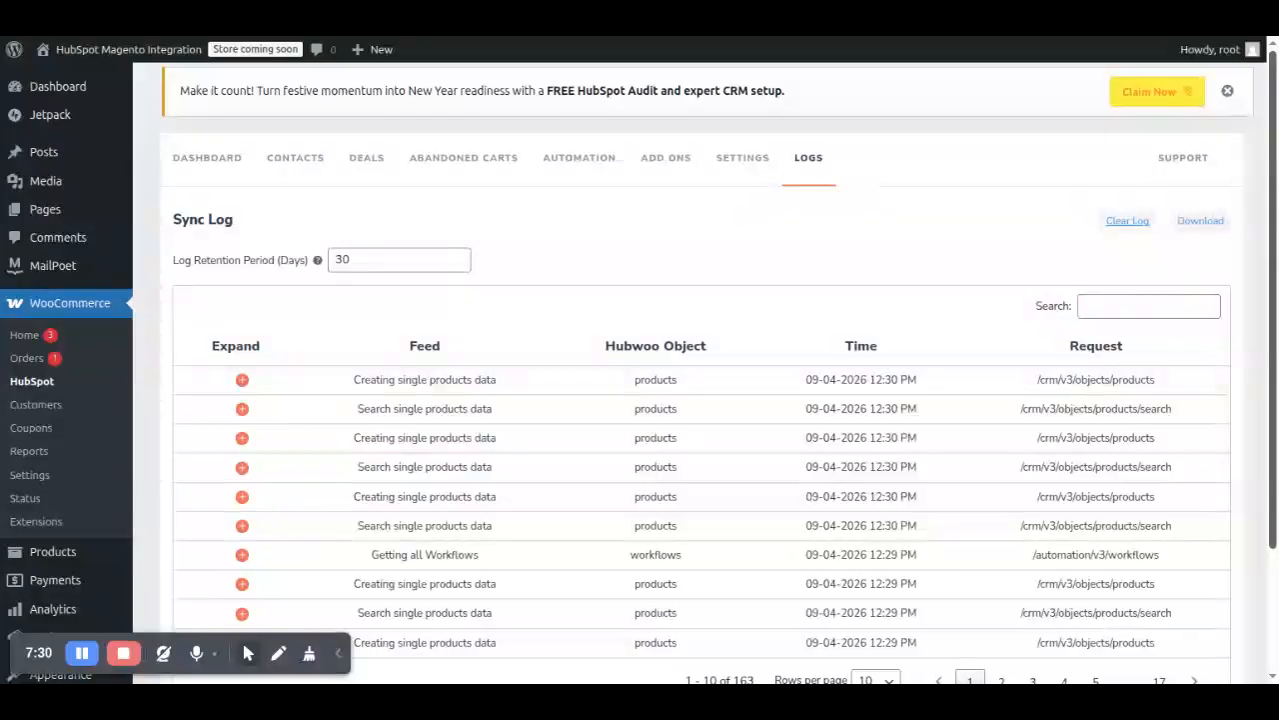
scroll(639, 367, "down", 2)
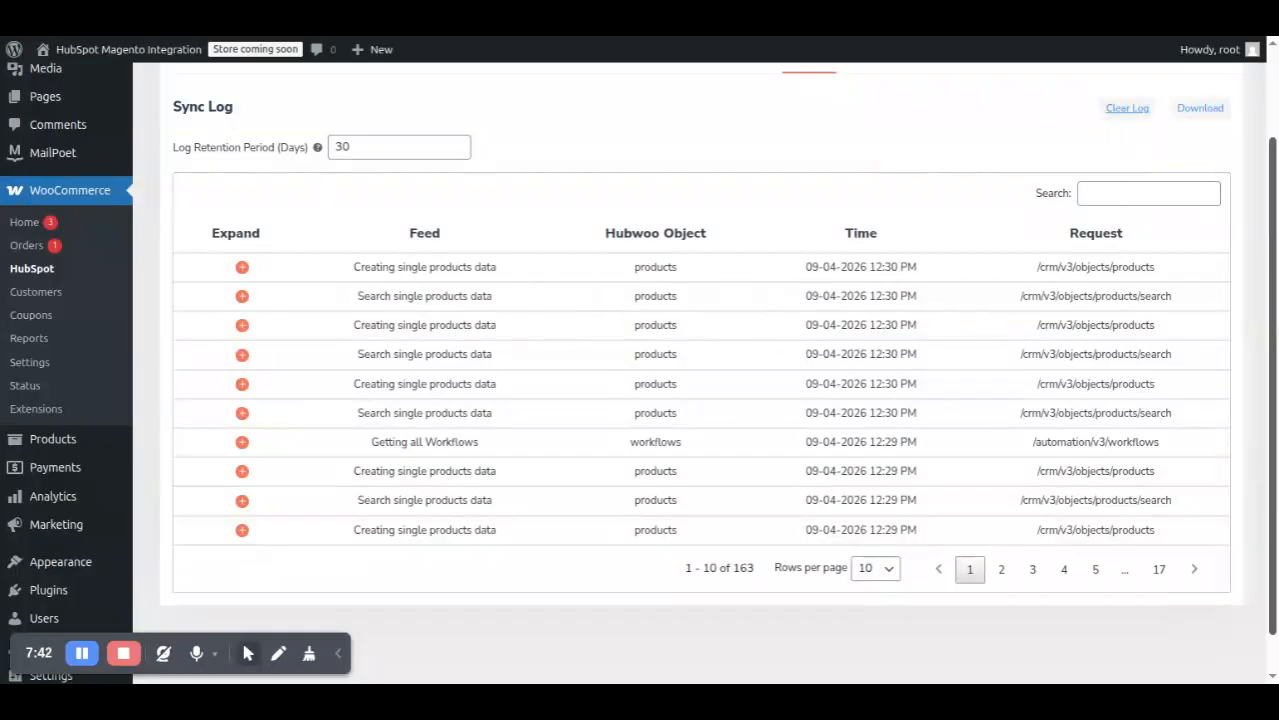
scroll(375, 168, "up", 1)
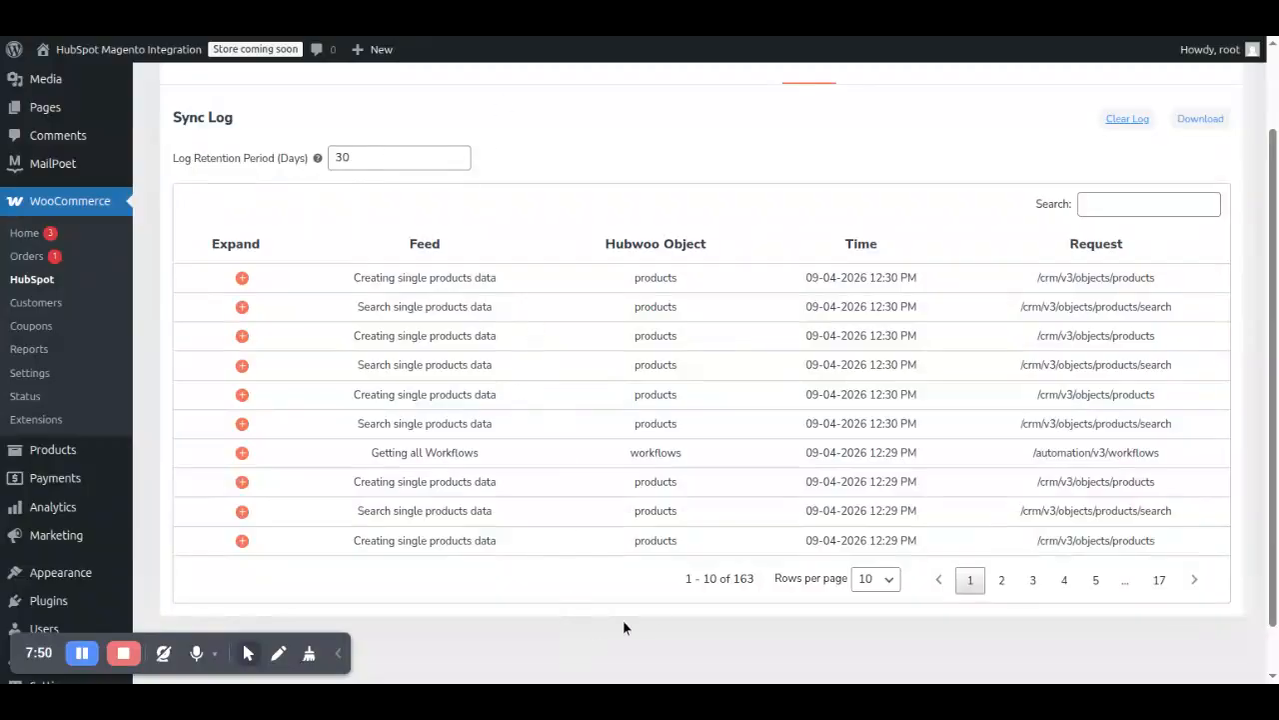
scroll(485, 420, "up", 1)
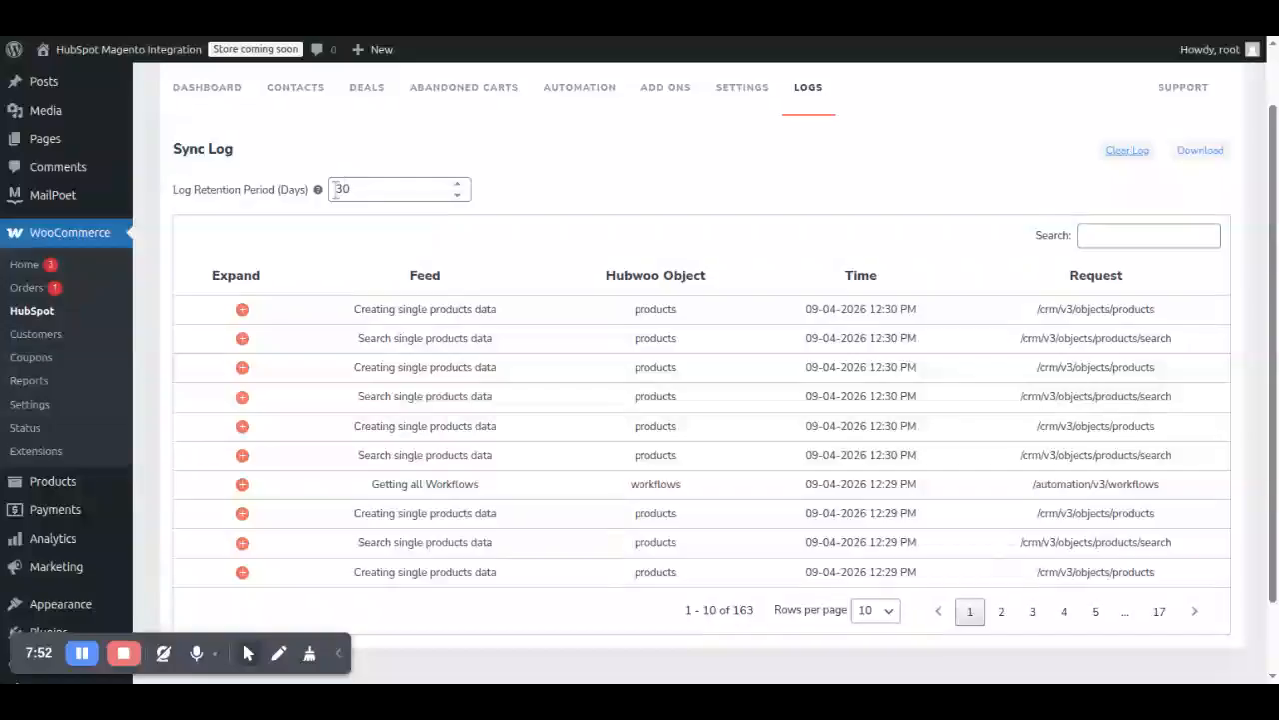
- Let the eCommerce pipeline setup reach 100%, confirm 23 products synced on the dashboard, and return to Deals
left_click(366, 89)
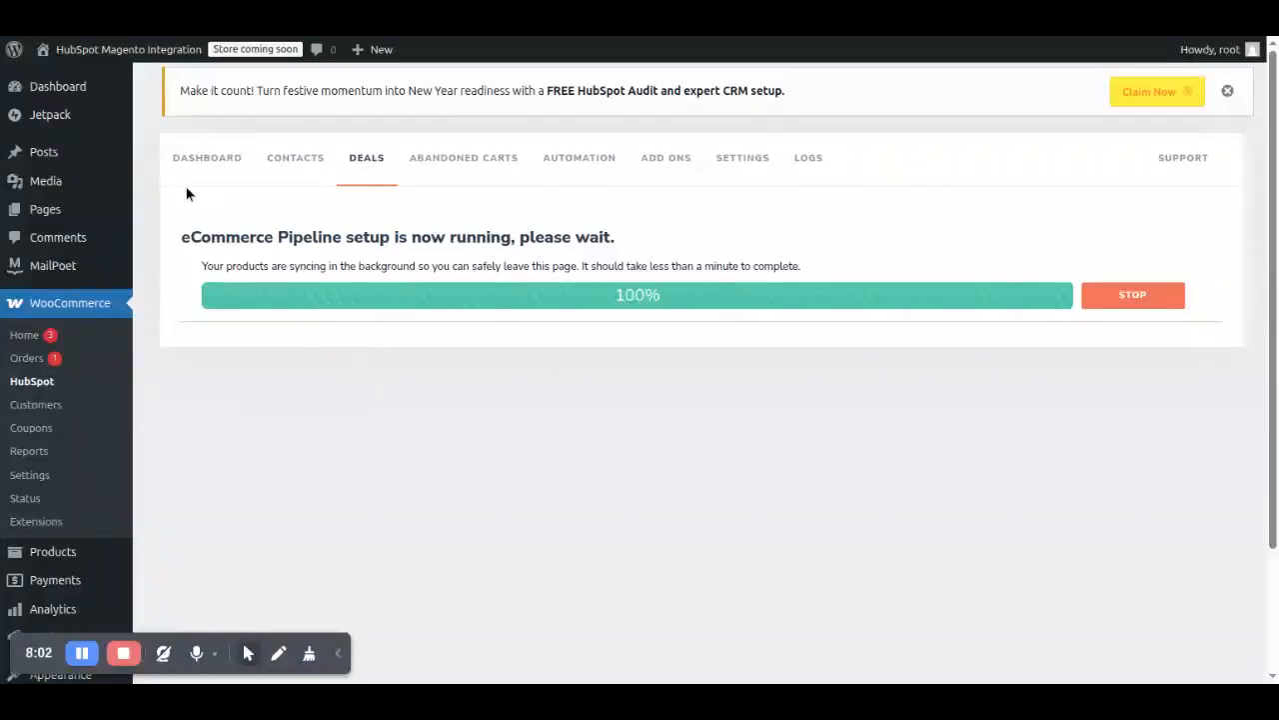
left_click(197, 158)
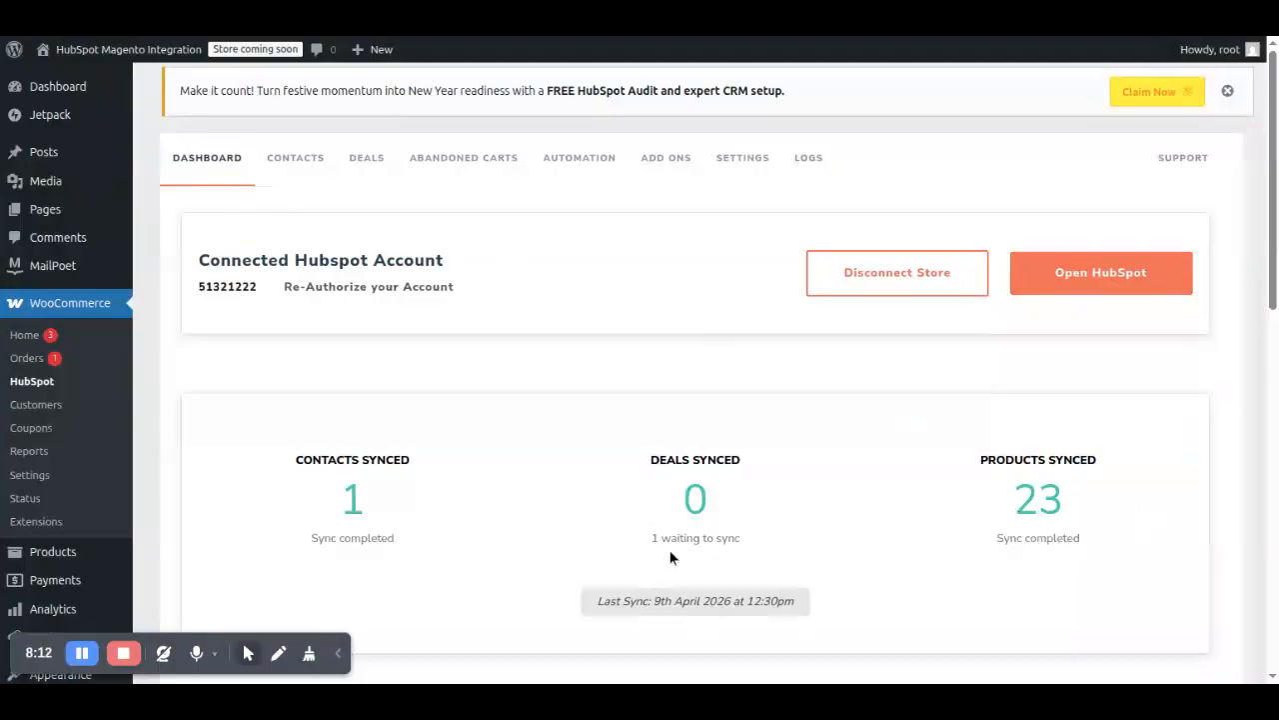
left_click(370, 160)
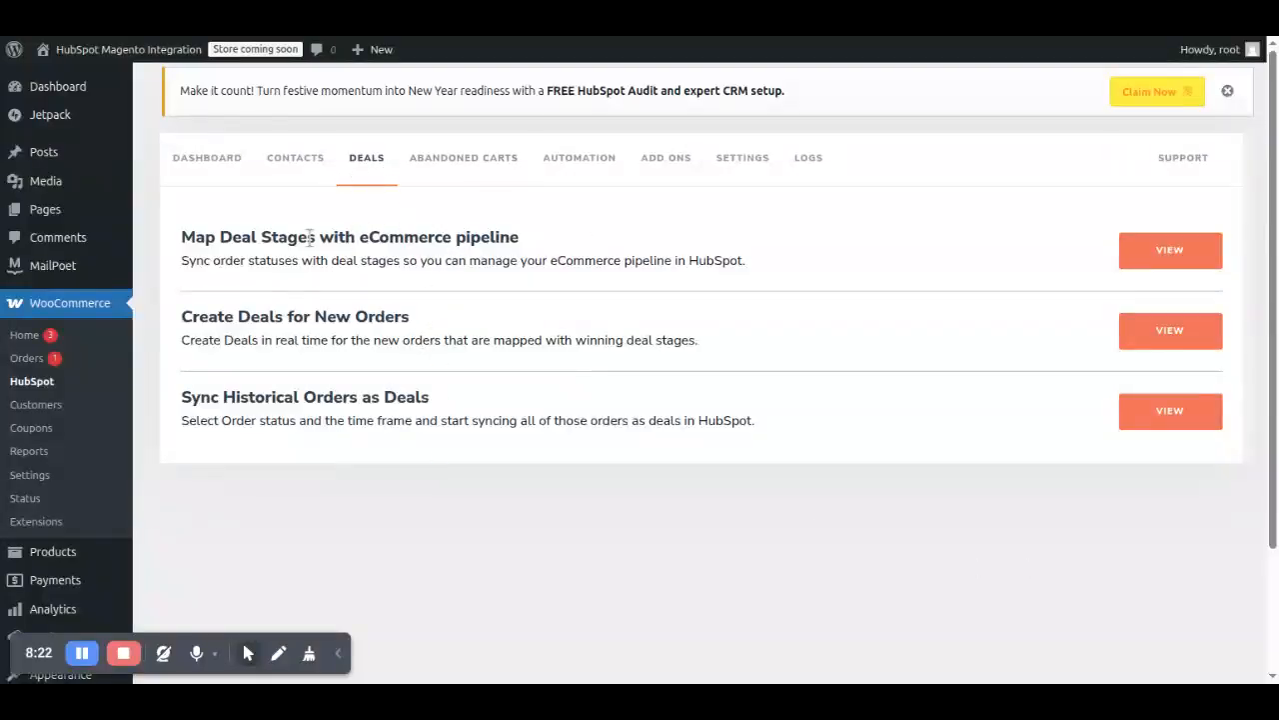
- Review how order statuses map to deal stages in the eCommerce pipeline
left_click(1156, 262)
scroll(700, 400, "down", 1)
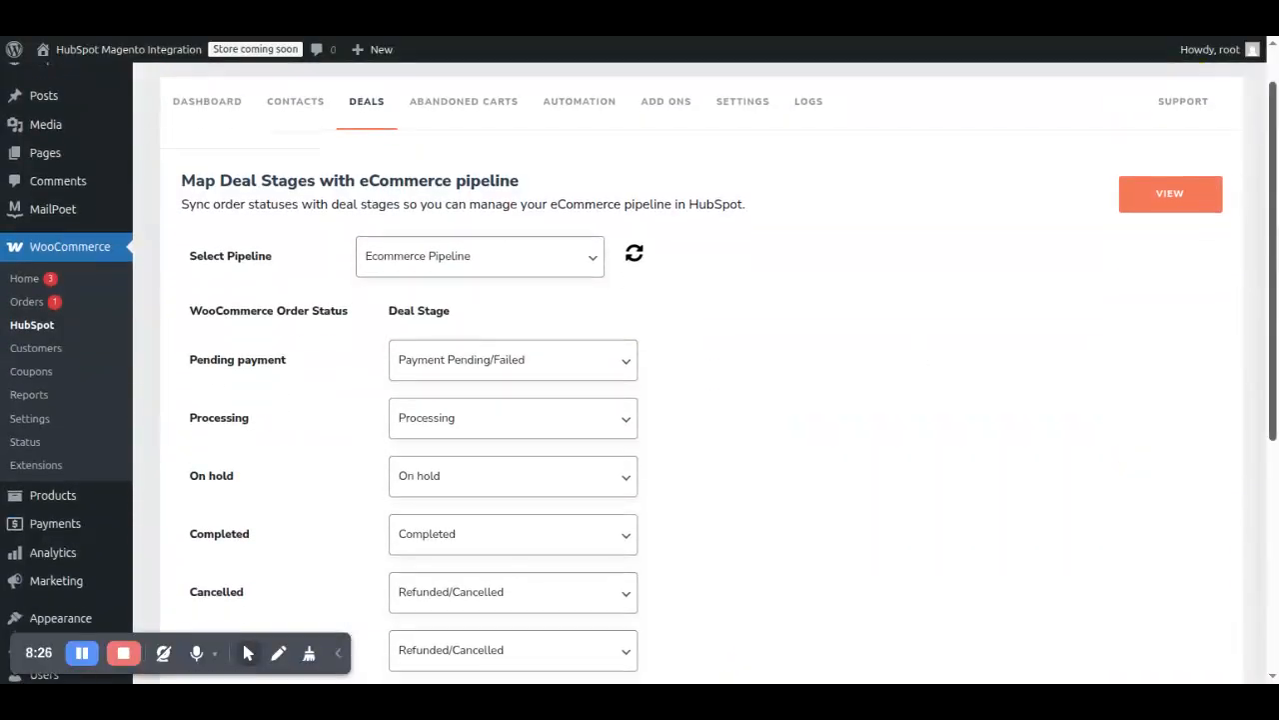
left_click_drag(1275, 248, 1277, 325)
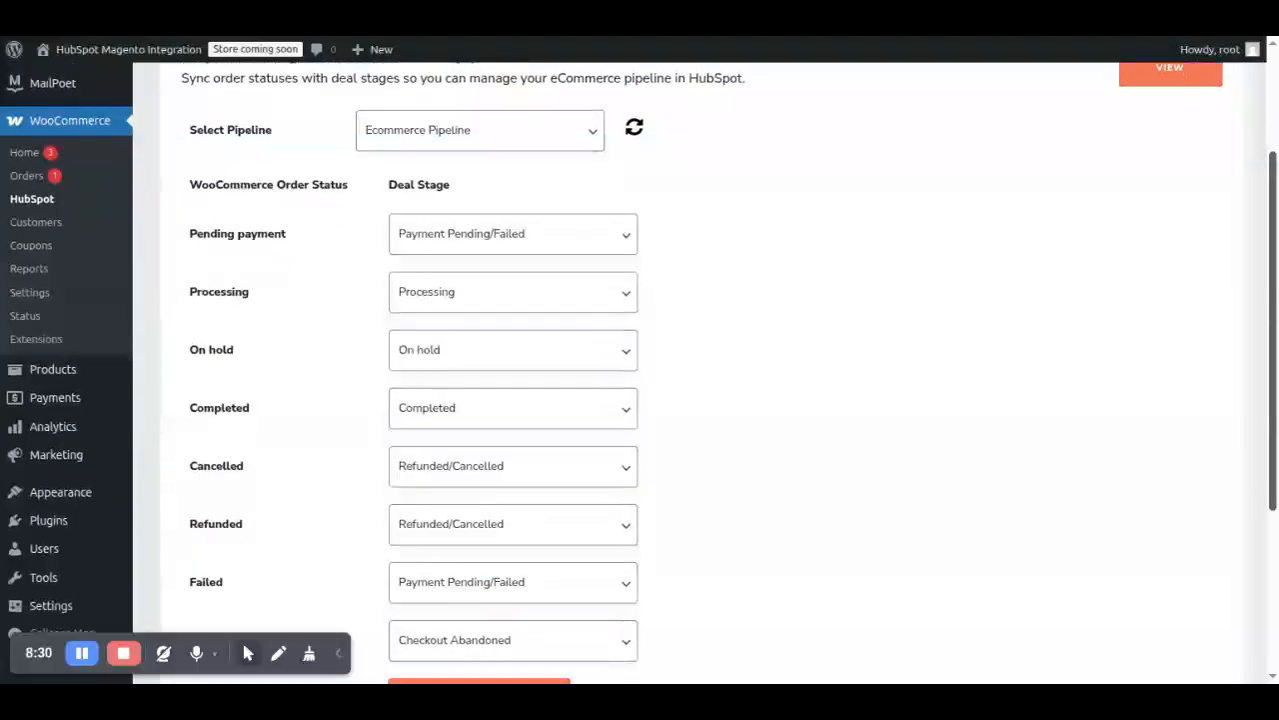
scroll(590, 279, "down", 1)
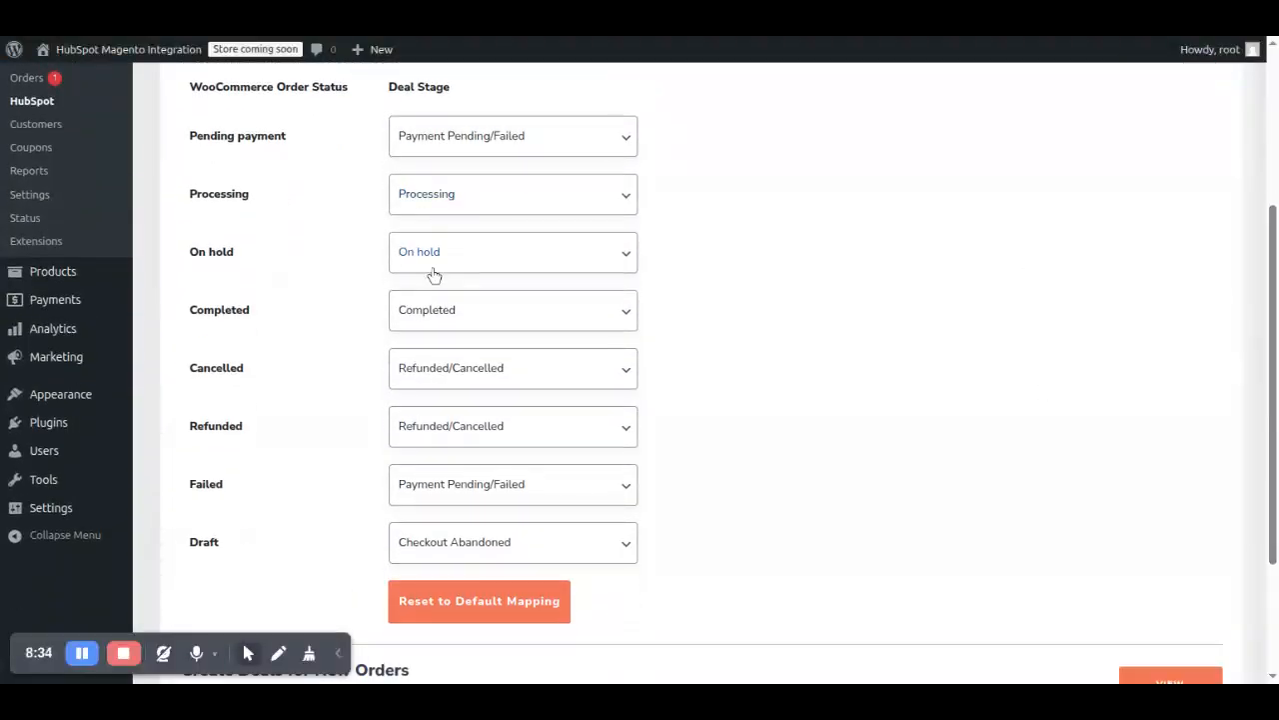
scroll(457, 396, "down", 2)
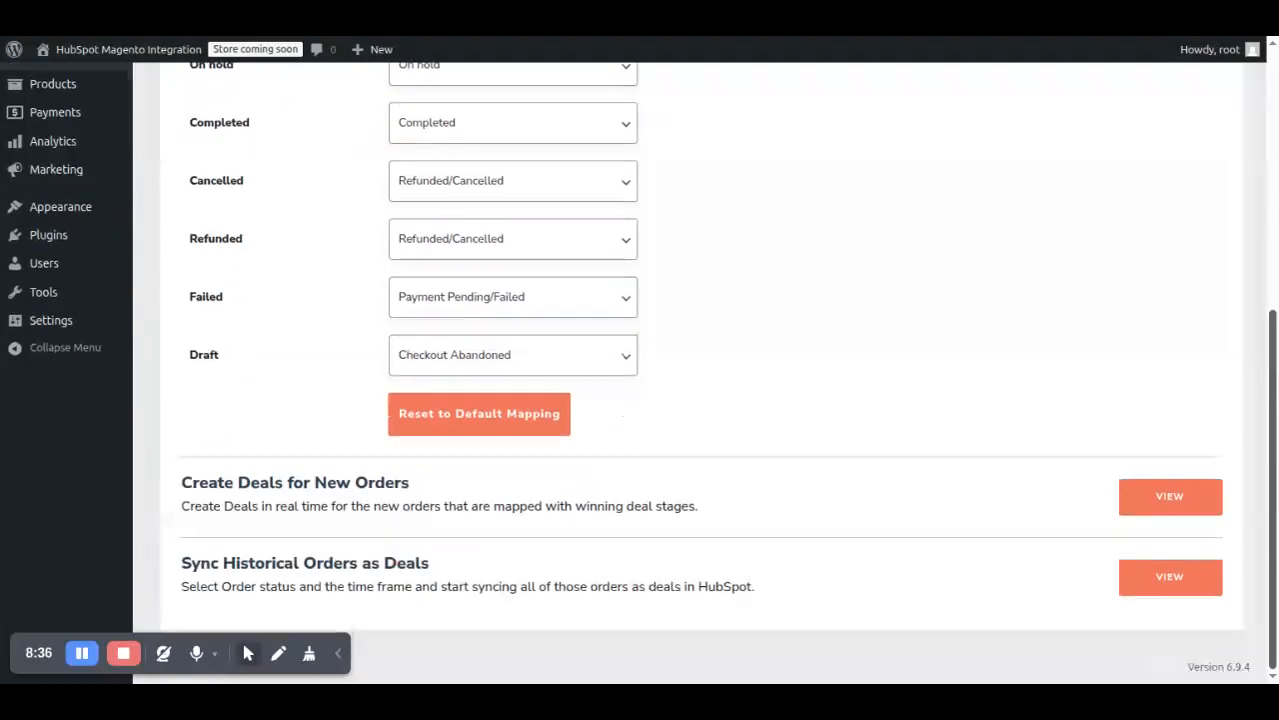
- Review new-order deal settings: enabled, 5 days to close, six winning stages, company association on
left_click(1171, 510)
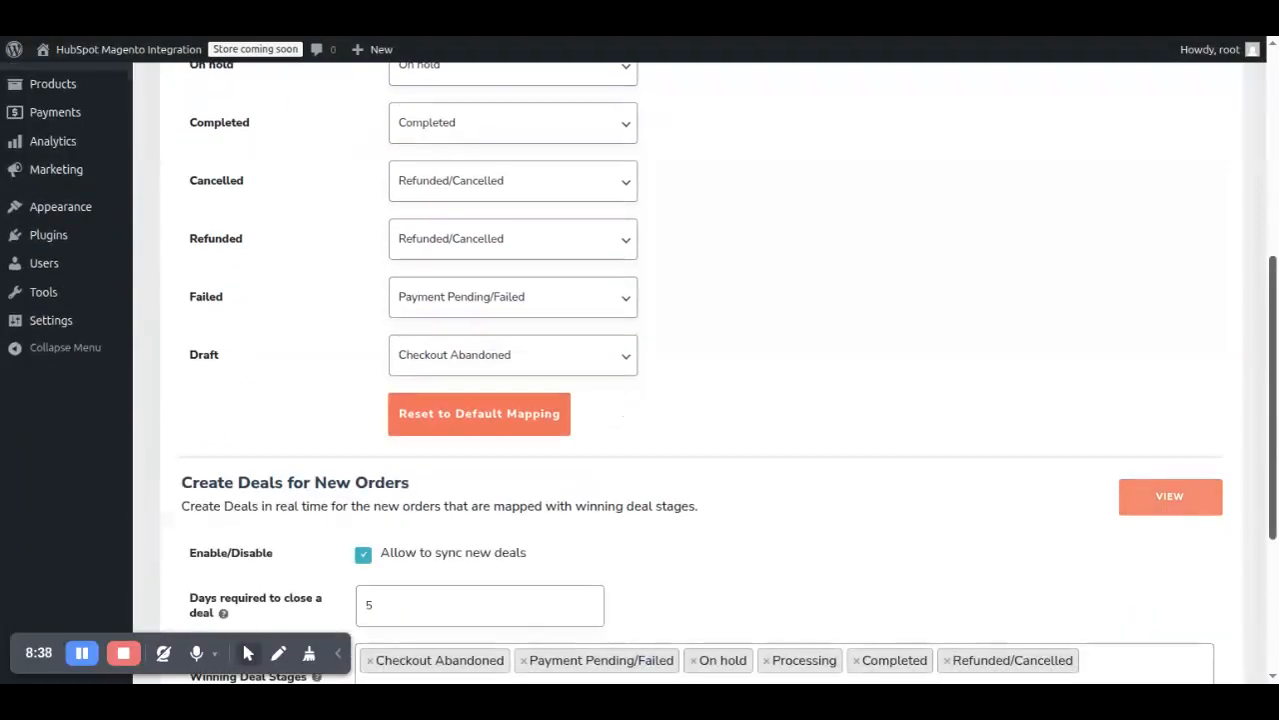
scroll(1276, 378, "down", 3)
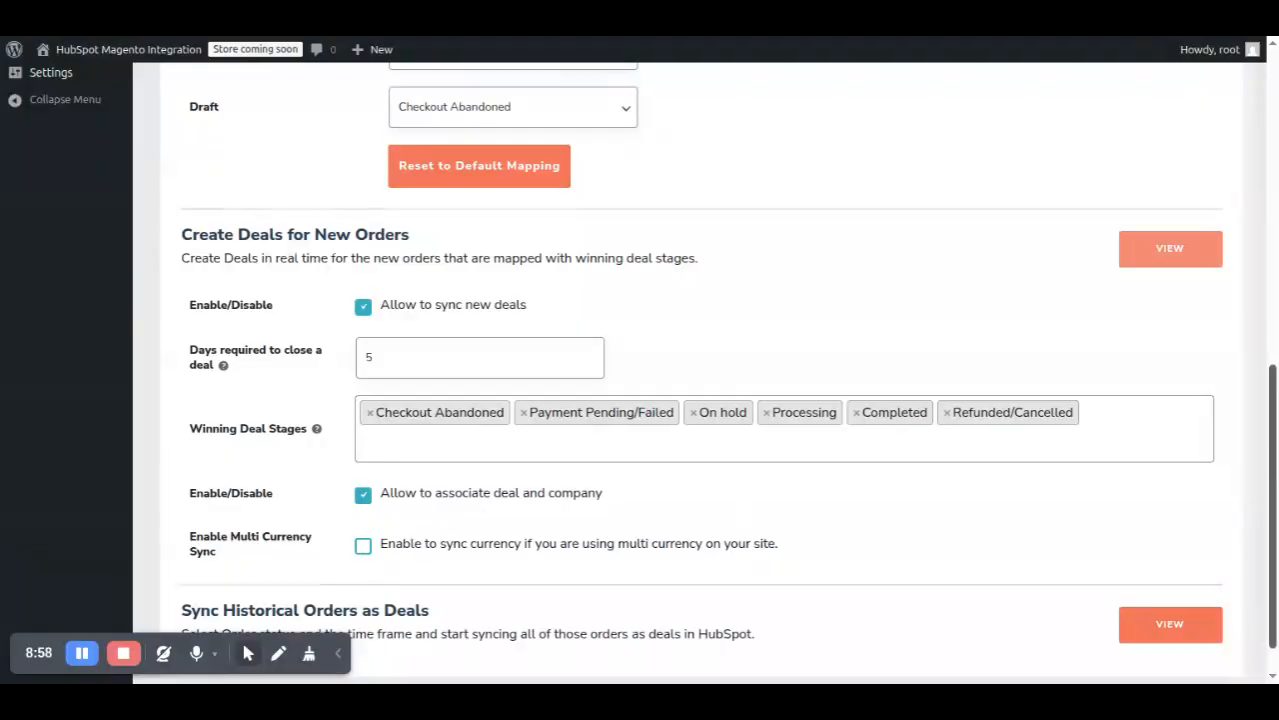
scroll(520, 540, "down", 1)
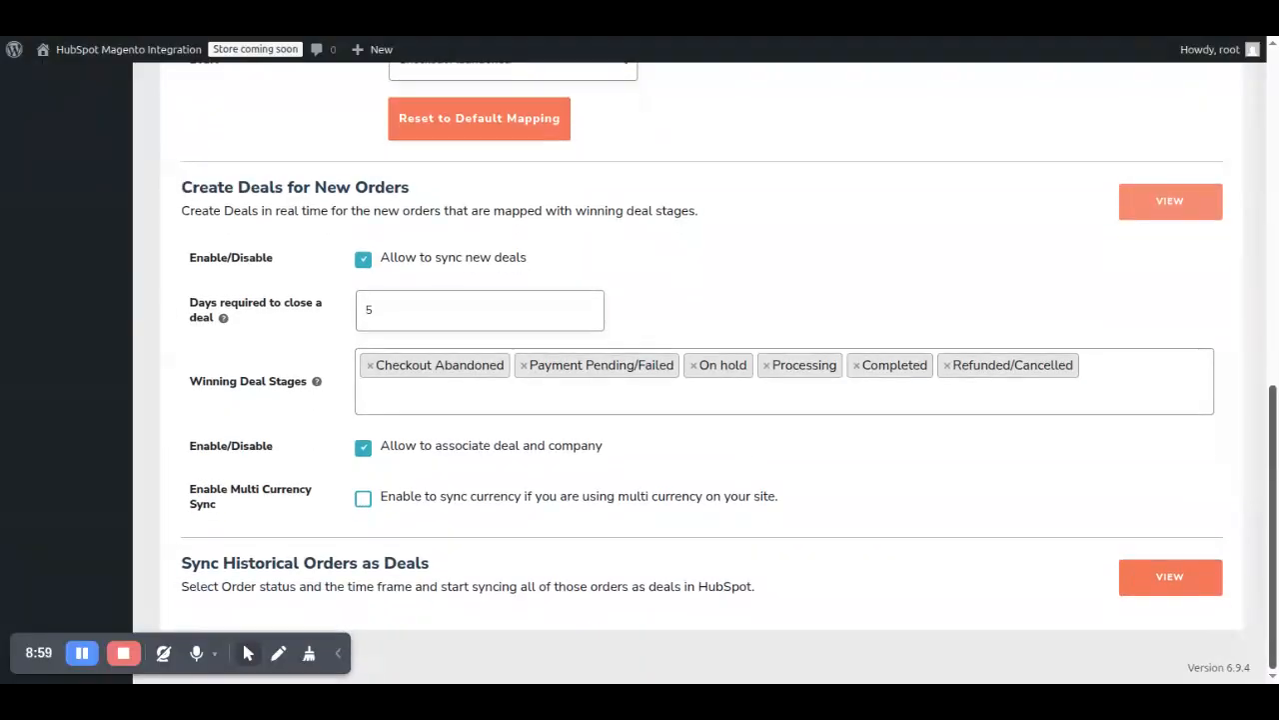
- Start syncing the one found historical order as a deal
left_click(1157, 596)
scroll(1250, 520, "down", 3)
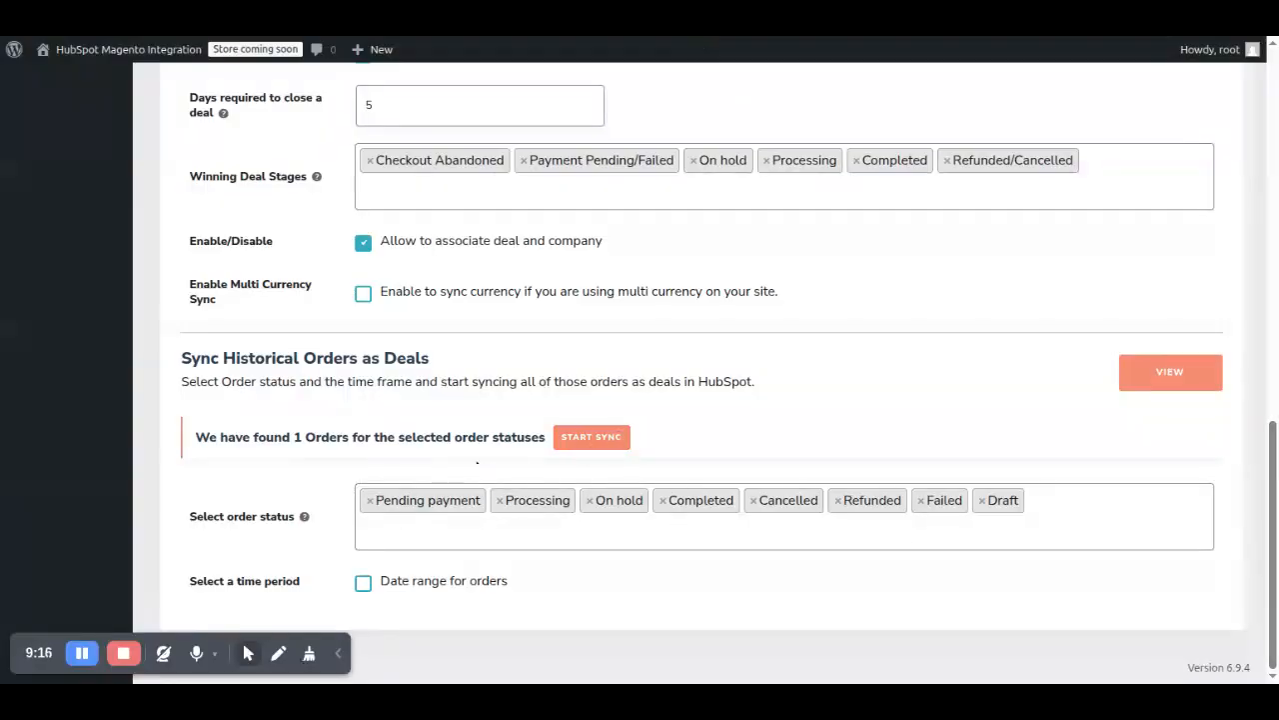
left_click(591, 440)
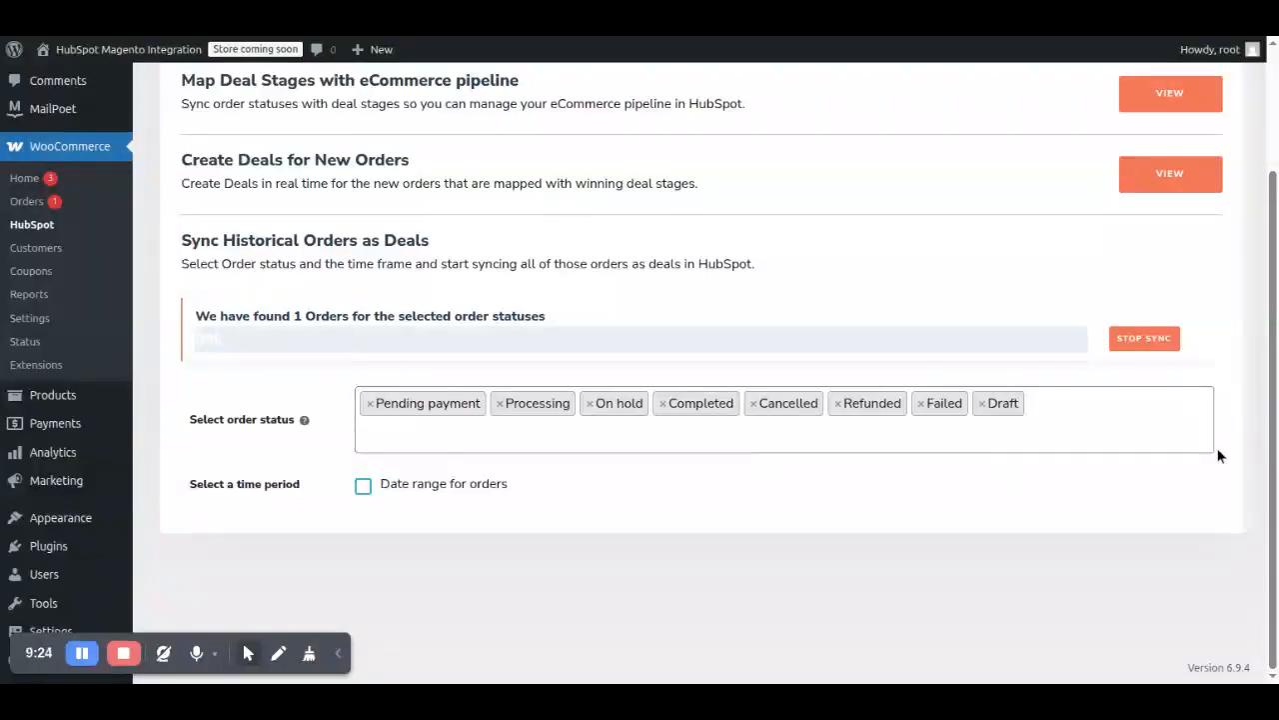
scroll(1008, 468, "up", 3)
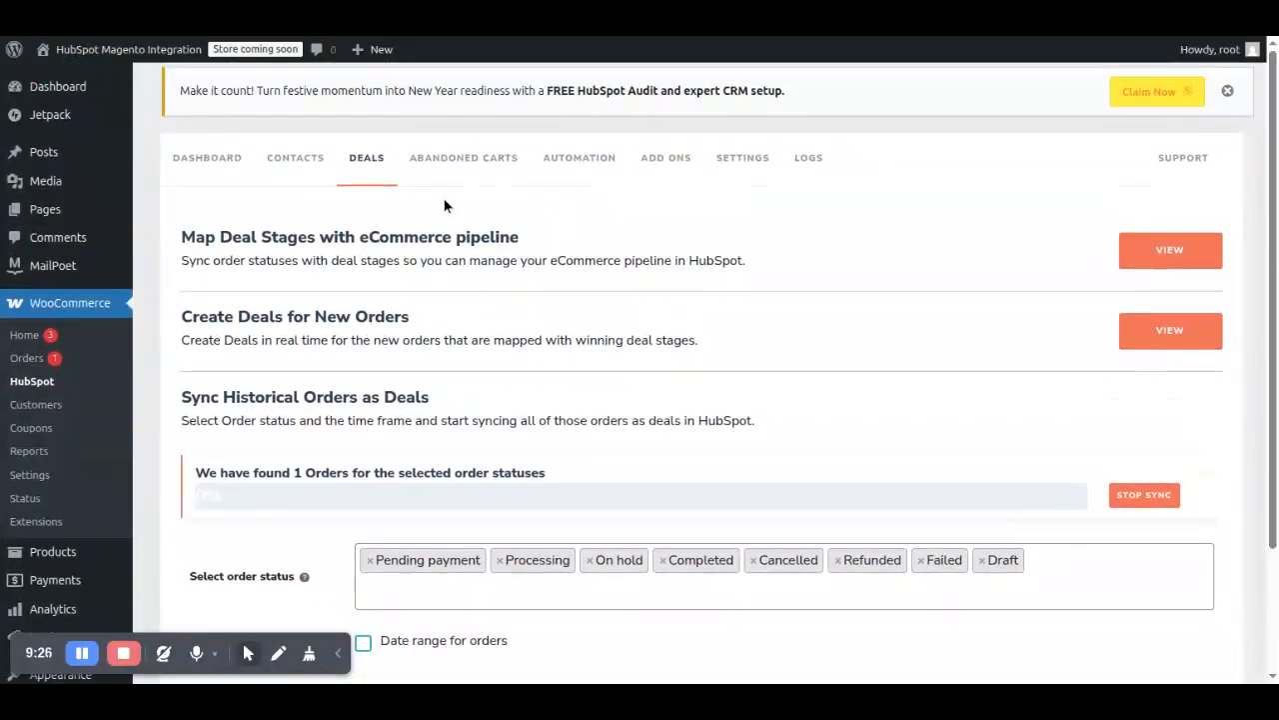
- Compare the sync progress with the dashboard counts: 1 contact, 23 products, 0 deals with 1 waiting
left_click(226, 158)
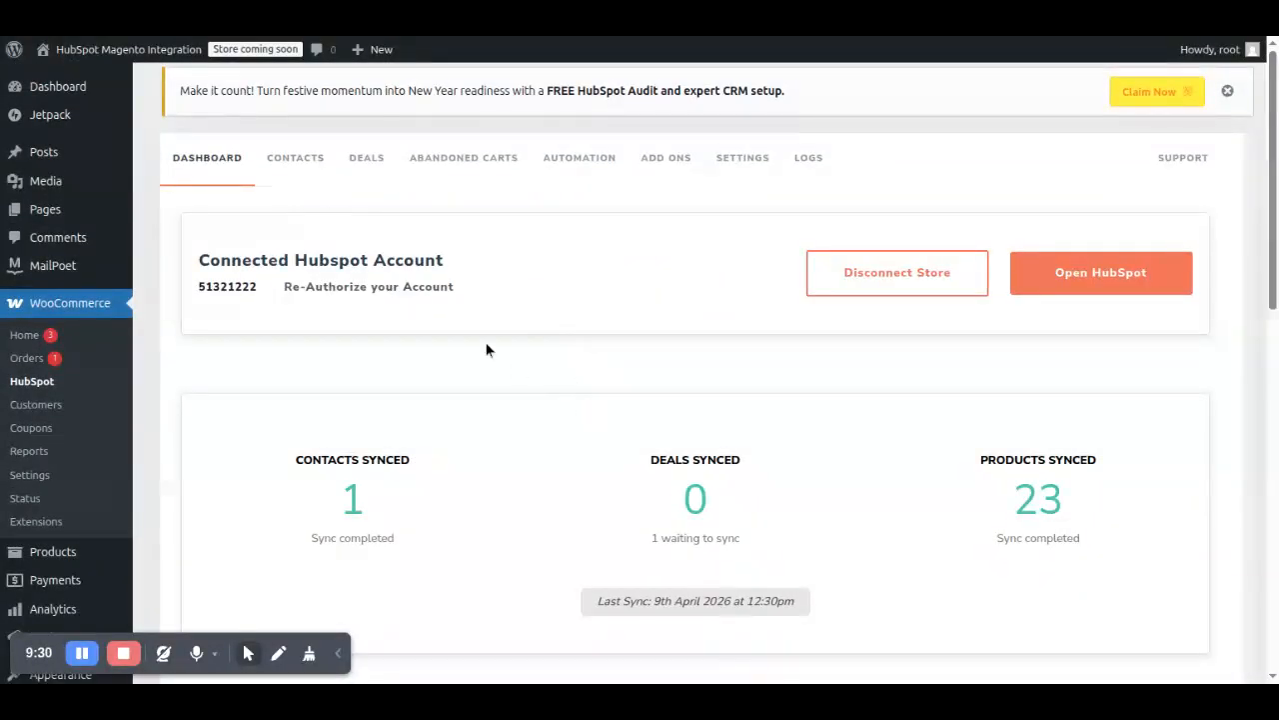
left_click(368, 176)
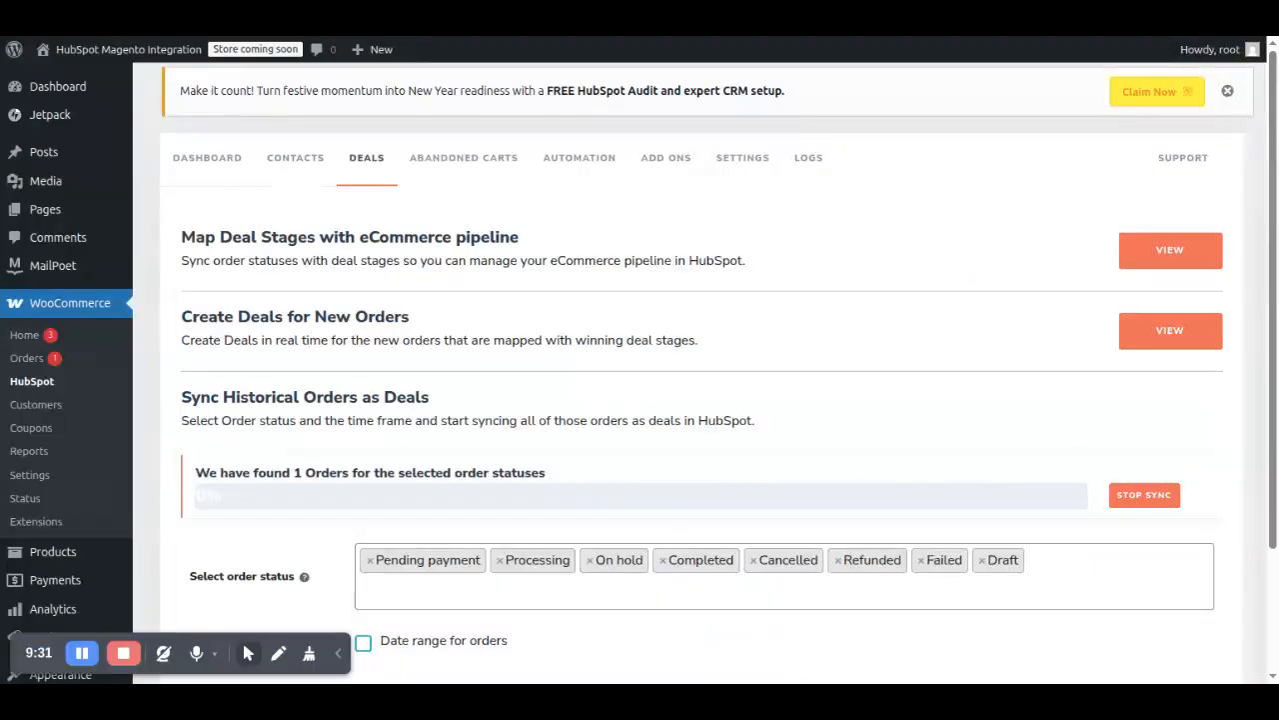
left_click(214, 177)
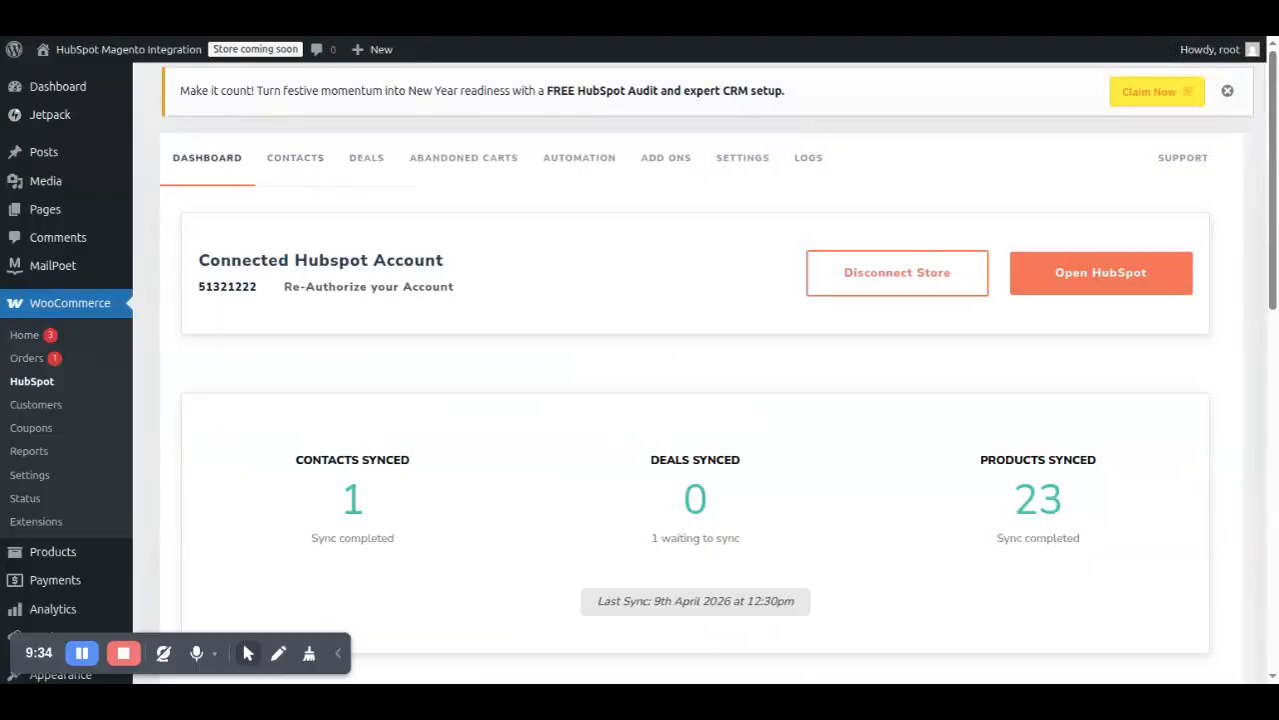